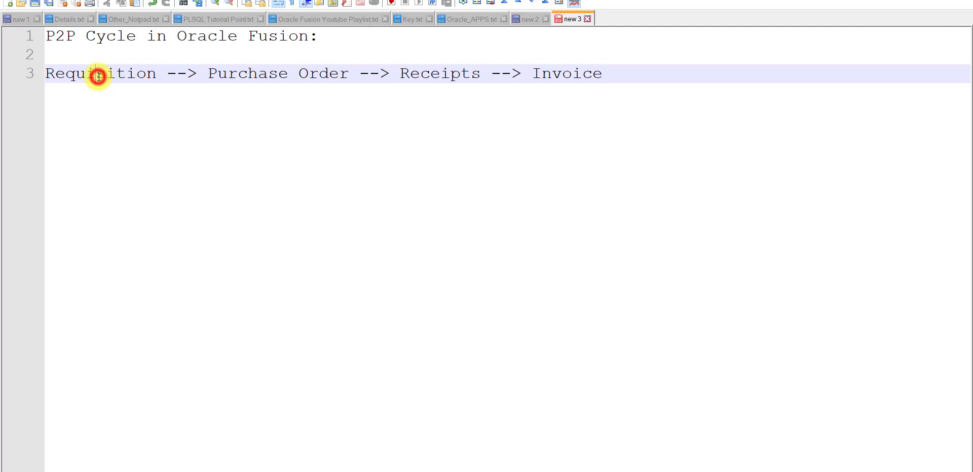
double_click(98, 76)
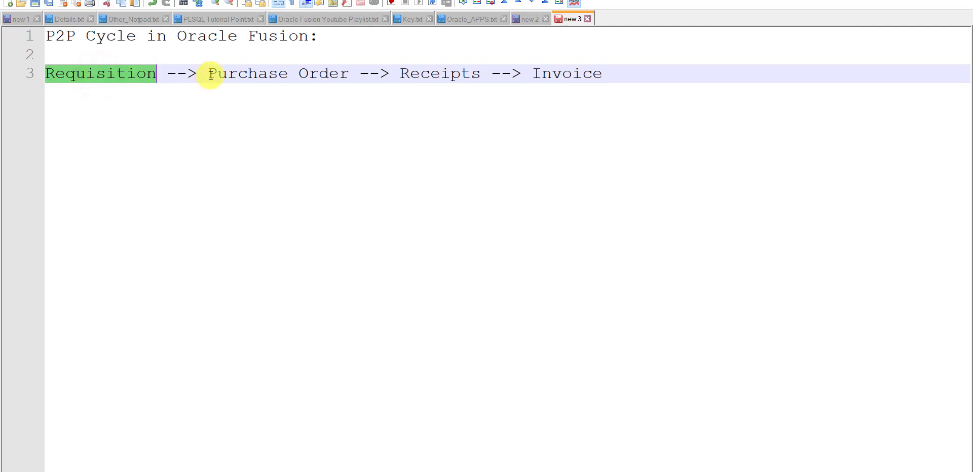
left_click_drag(208, 75, 349, 74)
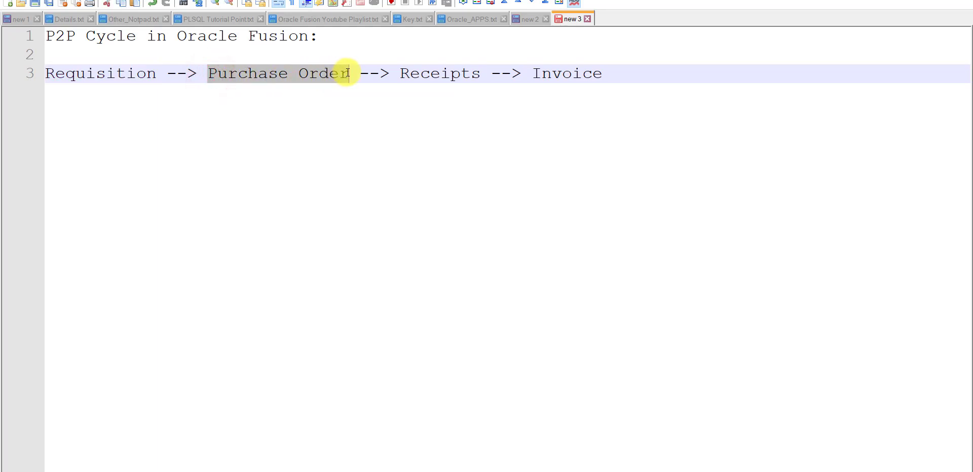
left_click(446, 74)
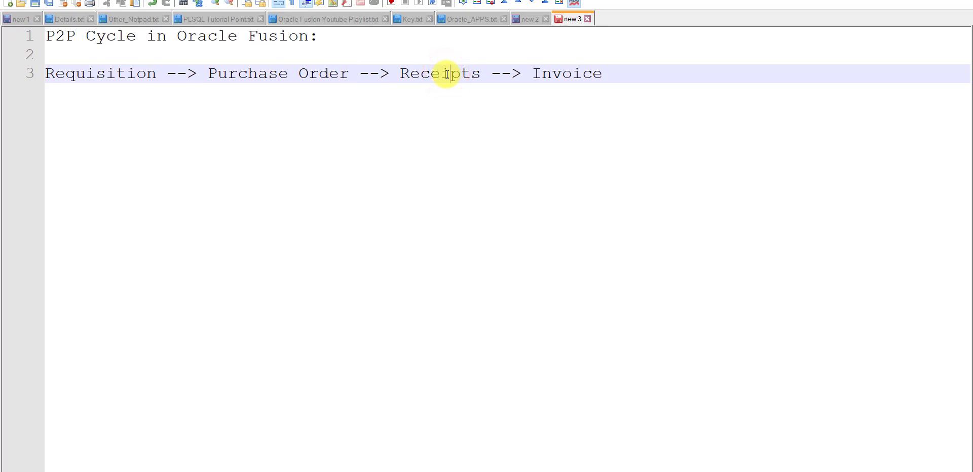
double_click(446, 74)
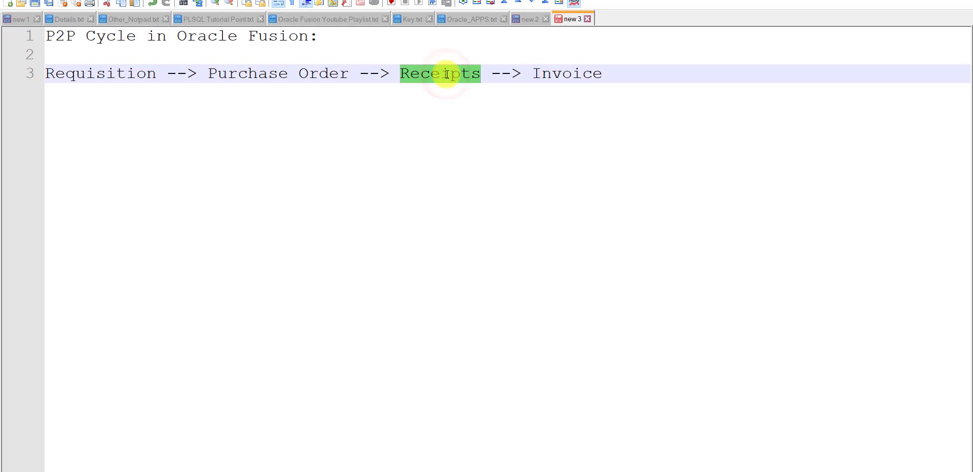
double_click(569, 73)
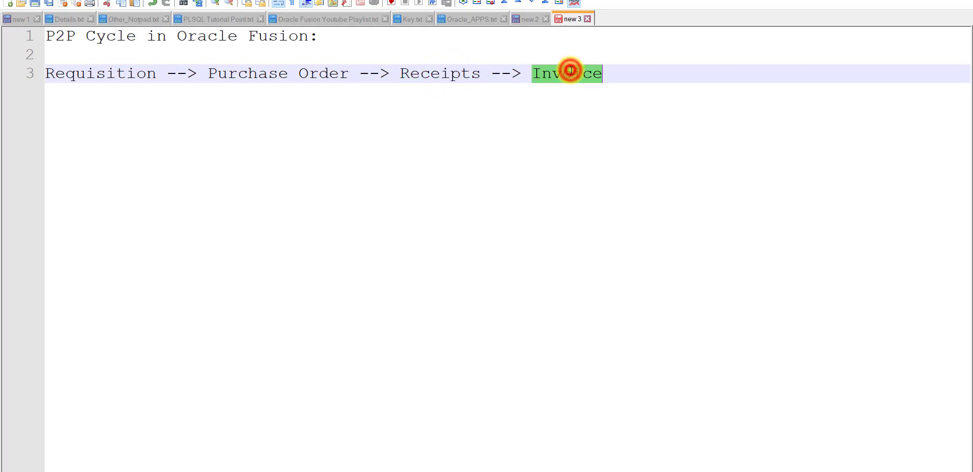
- Append "--> Payment" to the P2P flow line and copy the flow from Purchase Order onward to two lines below
left_click(605, 74)
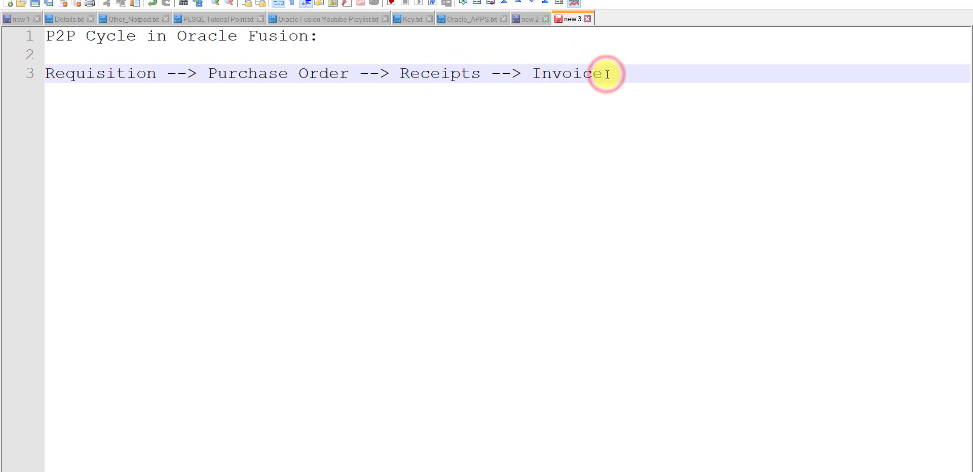
type("--> Payment")
left_click(205, 74, "shift")
key("ctrl+c")
key("End")
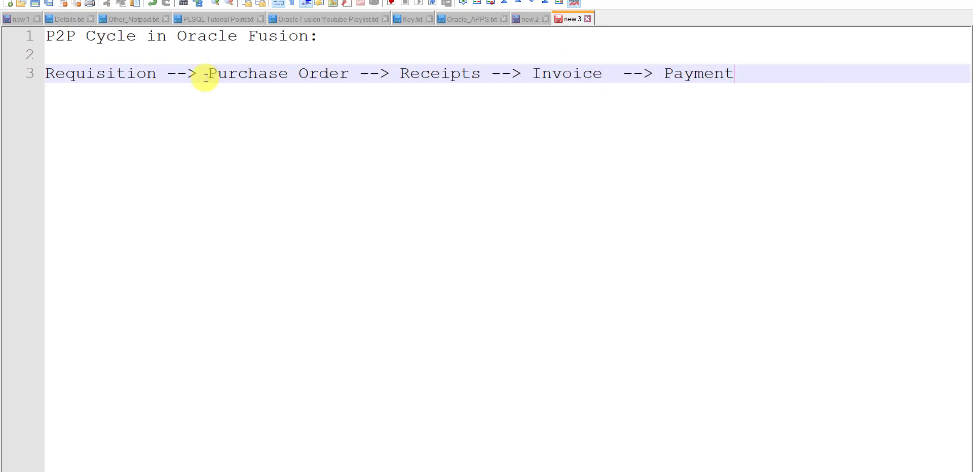
key("Return")
key("Return")
key("ctrl+v")
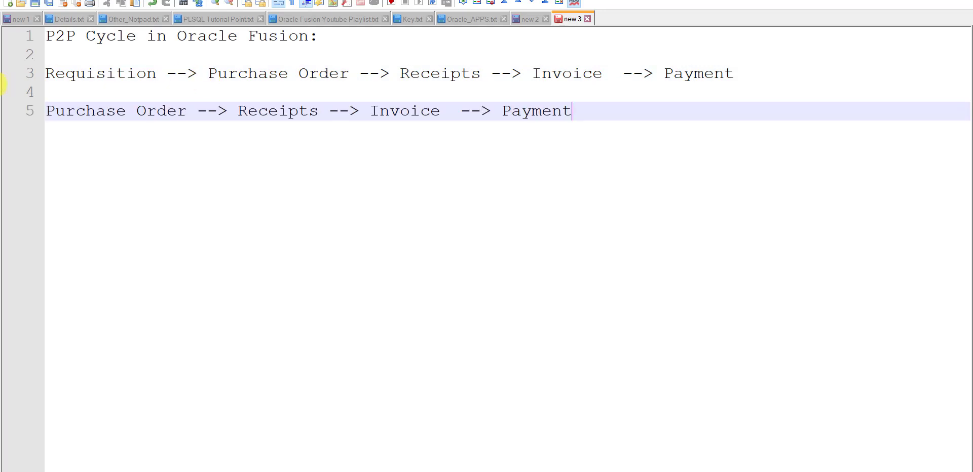
double_click(103, 72)
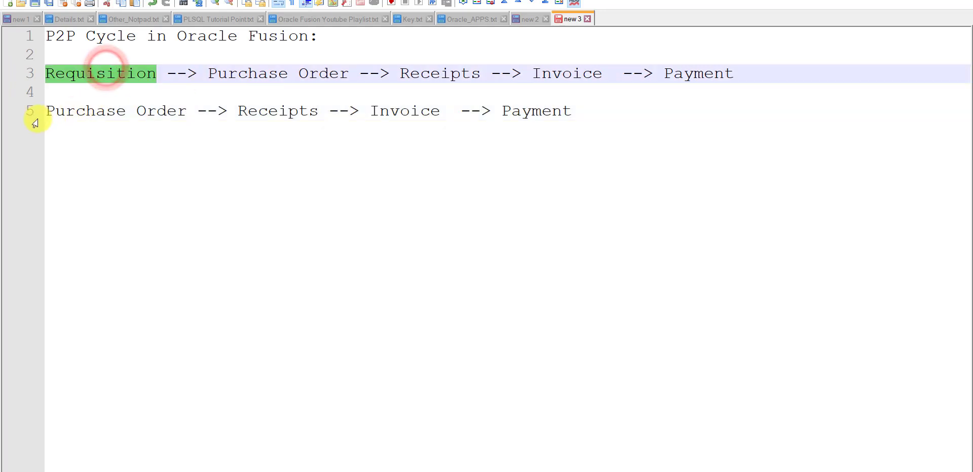
left_click_drag(48, 113, 333, 109)
left_click(471, 99)
left_click_drag(47, 111, 579, 110)
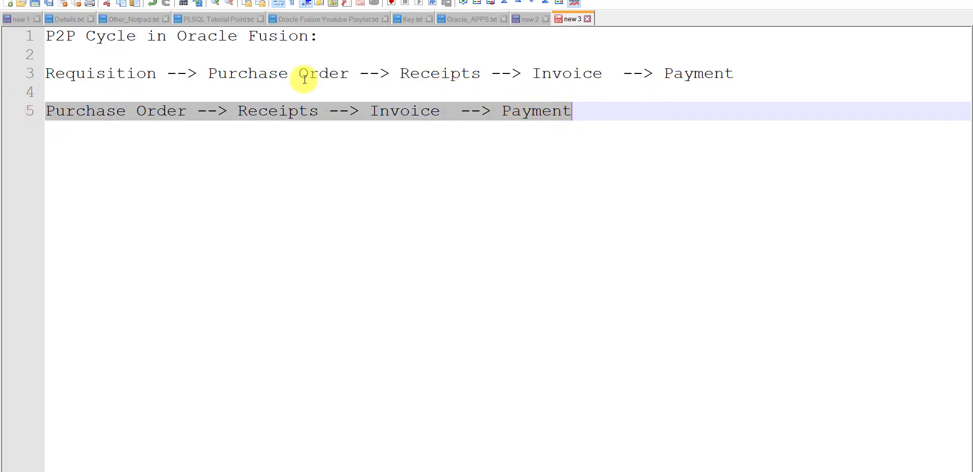
left_click(106, 90)
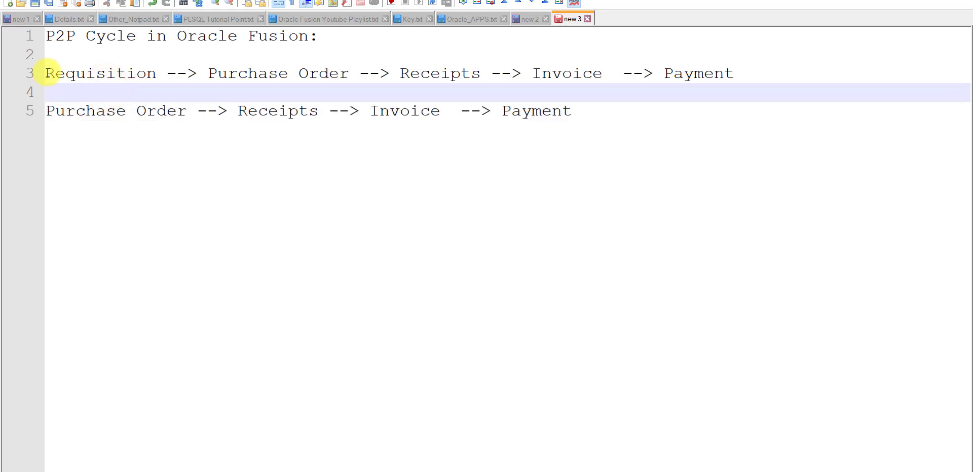
left_click_drag(45, 73, 351, 71)
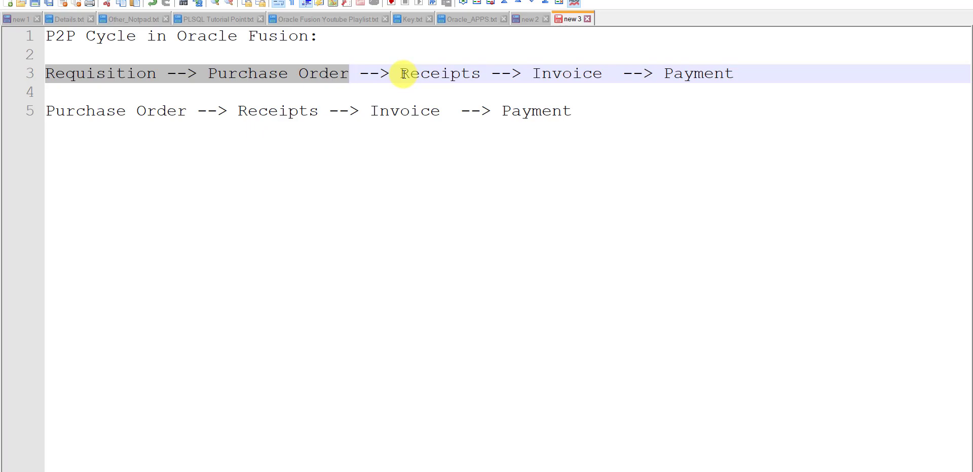
double_click(91, 77)
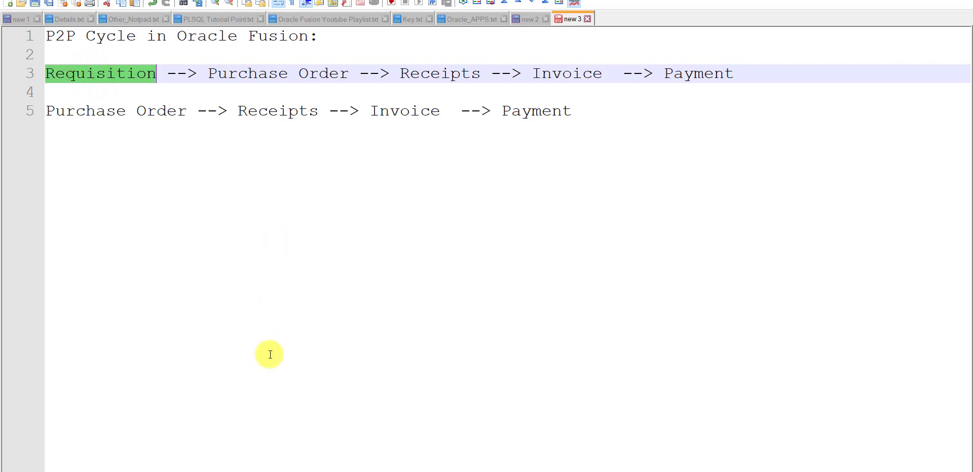
- Switch to Oracle Fusion and open the Enter Requisition Line page from Procurement's Purchase Requisitions
key("alt+Tab")
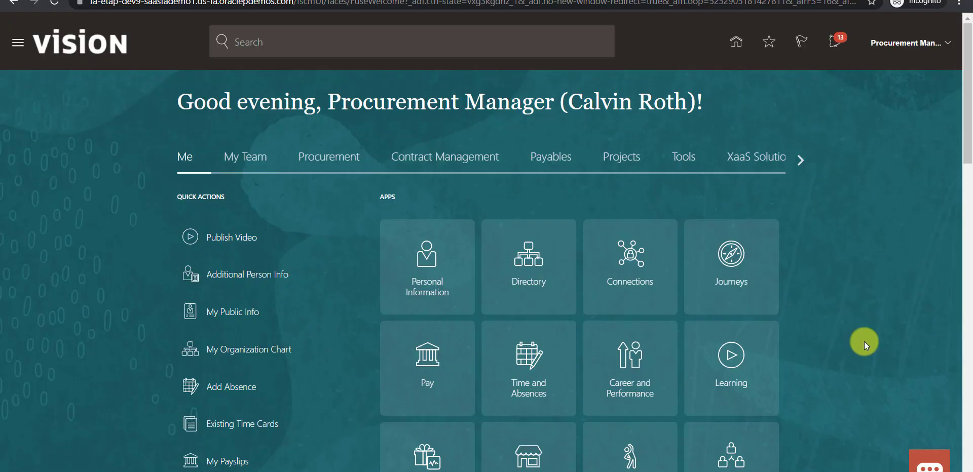
left_click(327, 162)
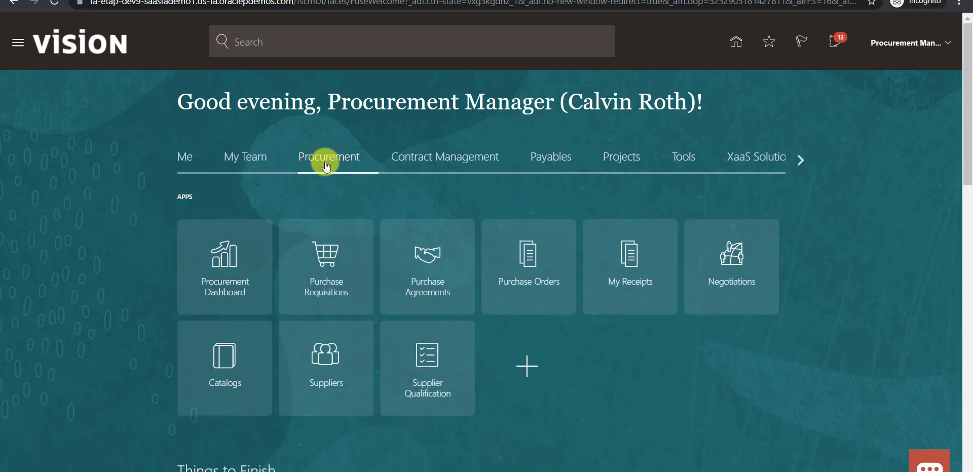
left_click(331, 285)
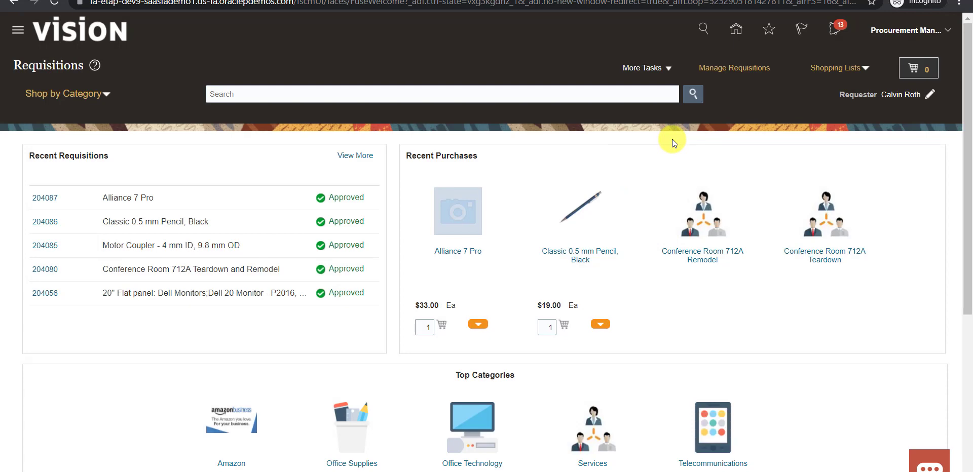
left_click(668, 68)
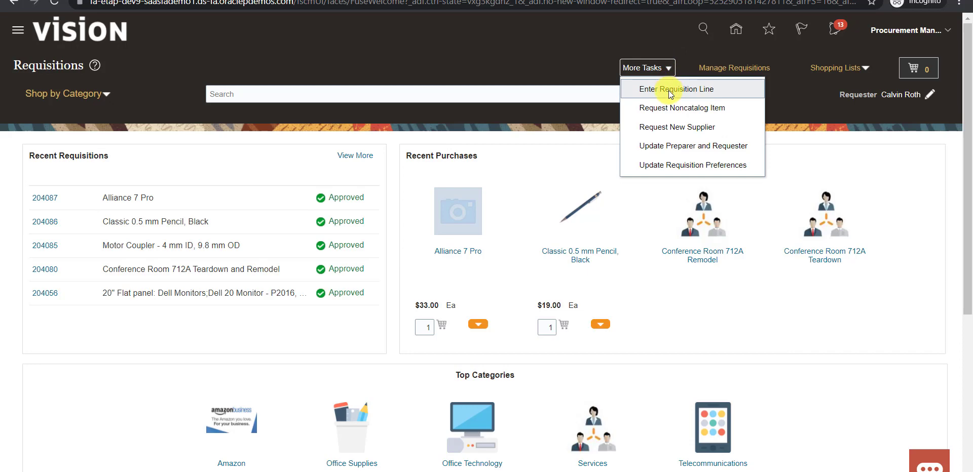
left_click(669, 91)
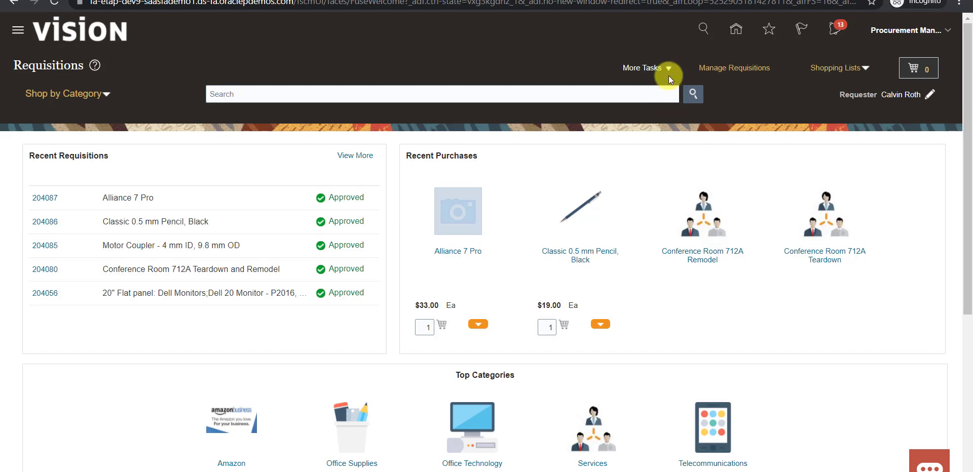
left_click(672, 54)
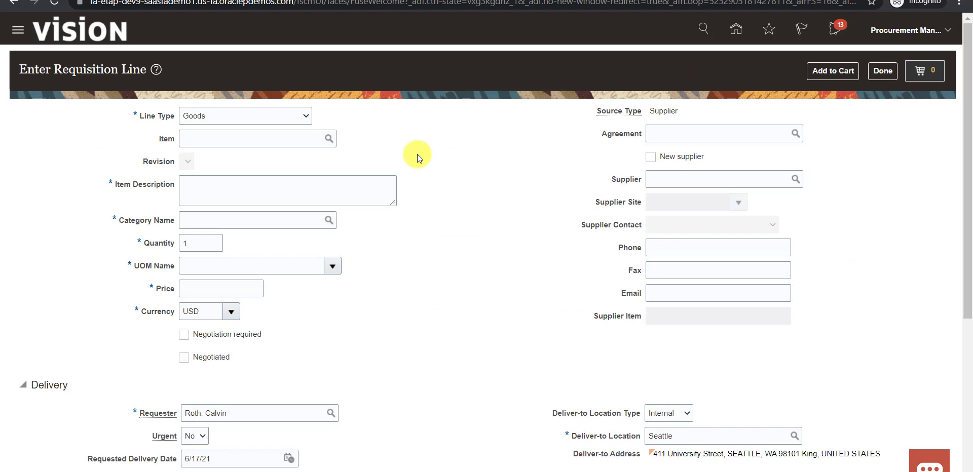
- Fill in the requisition line with item AS00106, quantity 10 and price 33.00
left_click(243, 139)
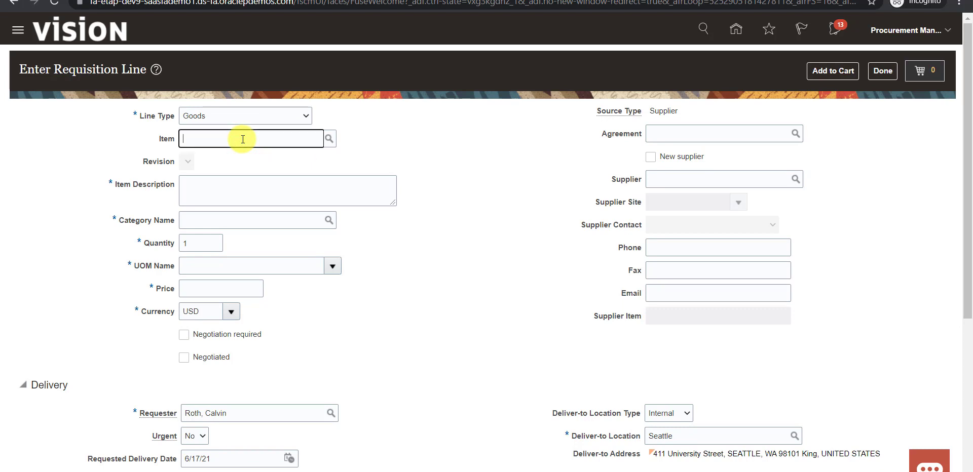
type("AS00106")
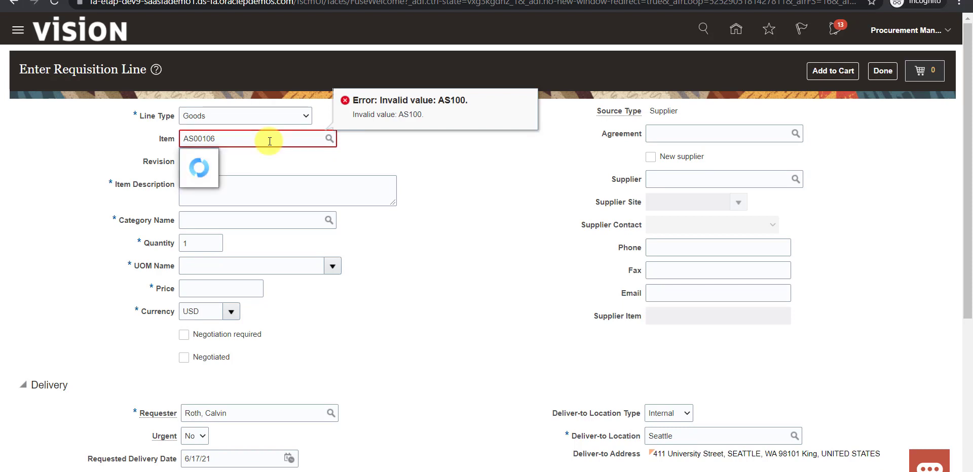
key("Tab")
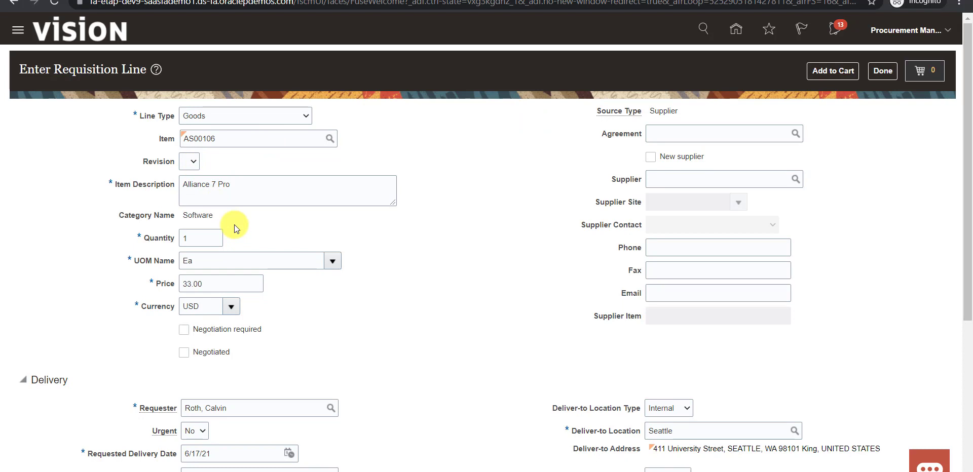
left_click(190, 237)
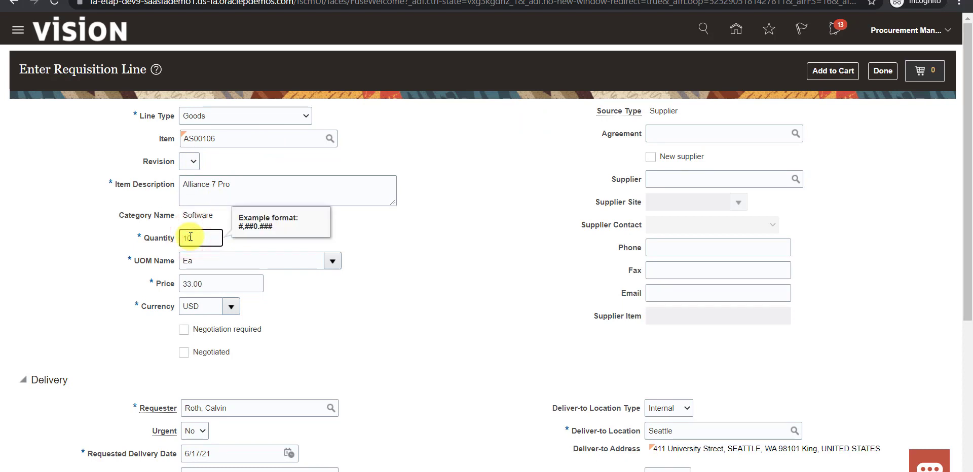
left_click(211, 284)
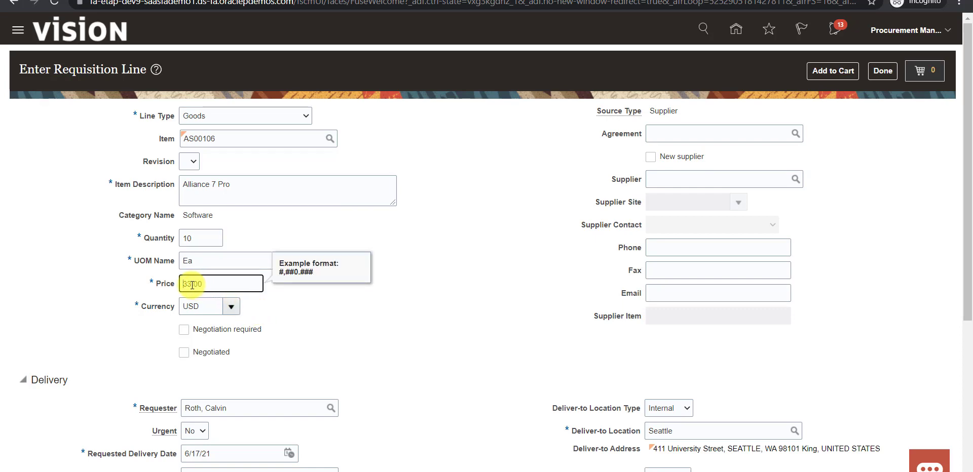
type("33.00")
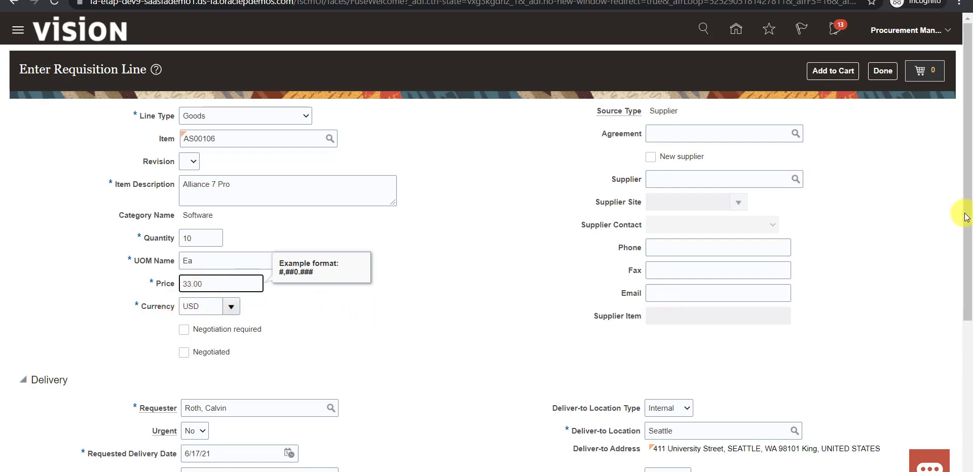
- Add the completed requisition line to the cart, submit the requisition and close the confirmation
scroll(968, 207, "down", 5)
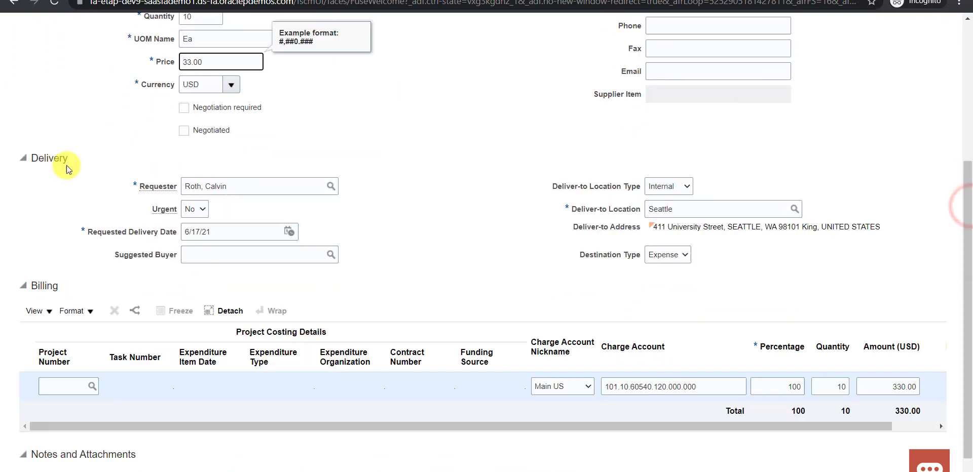
left_click_drag(32, 160, 69, 162)
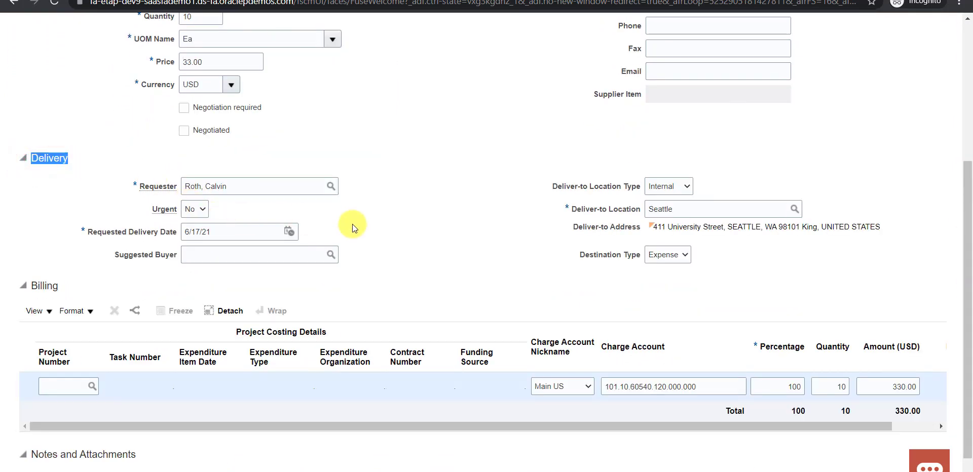
left_click_drag(967, 236, 969, 269)
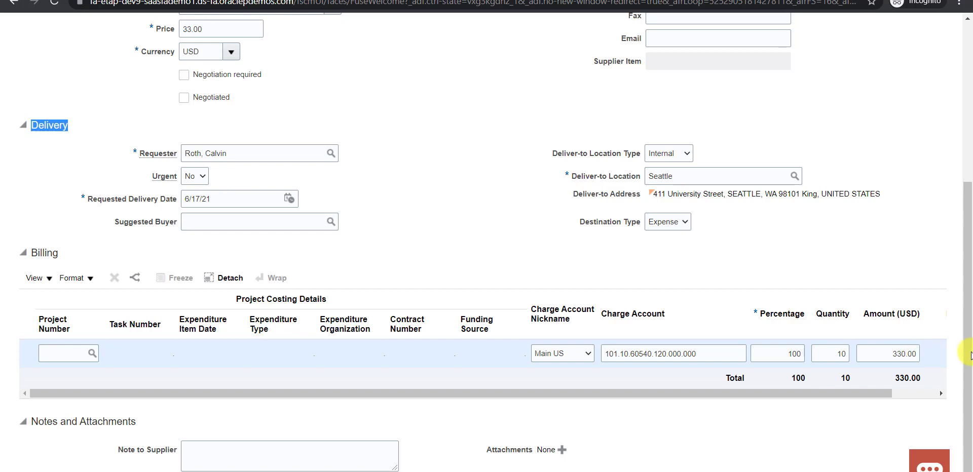
left_click(235, 445)
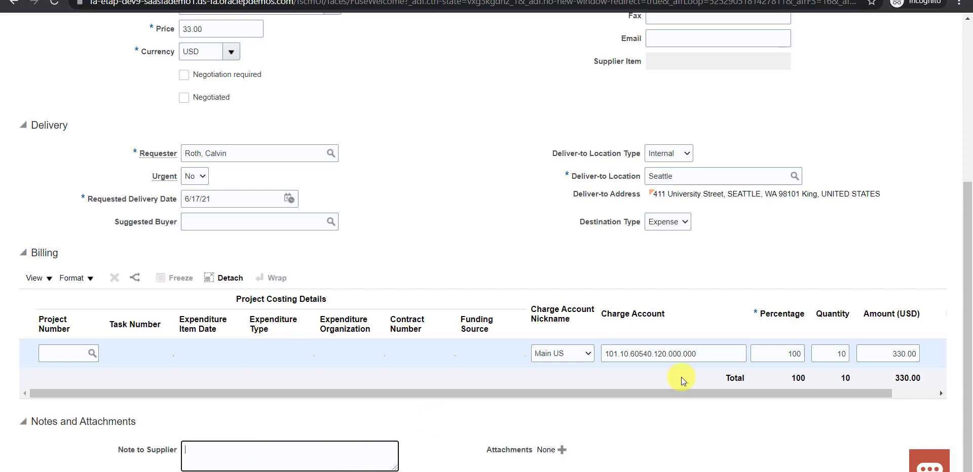
left_click(968, 85)
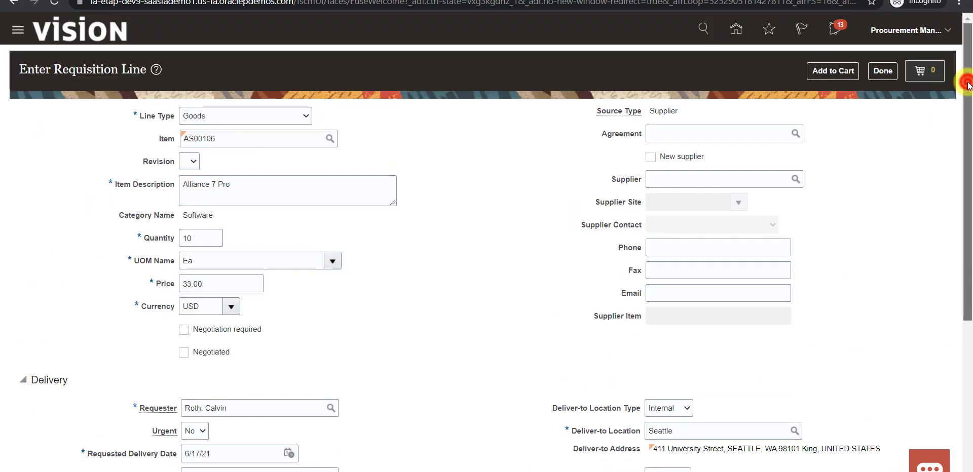
left_click(820, 80)
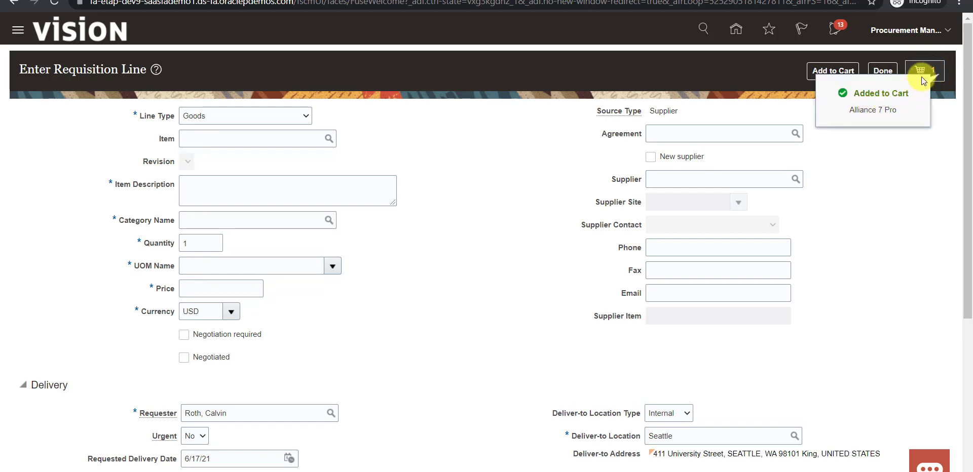
left_click(923, 73)
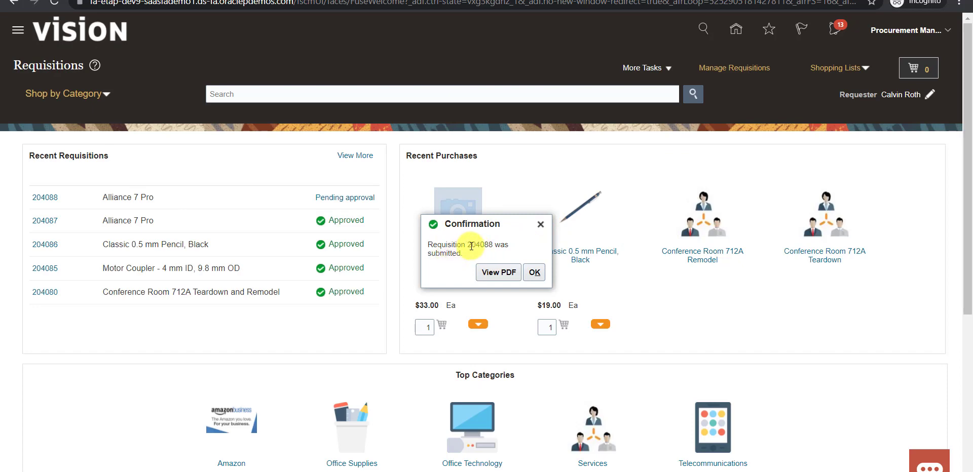
double_click(476, 245)
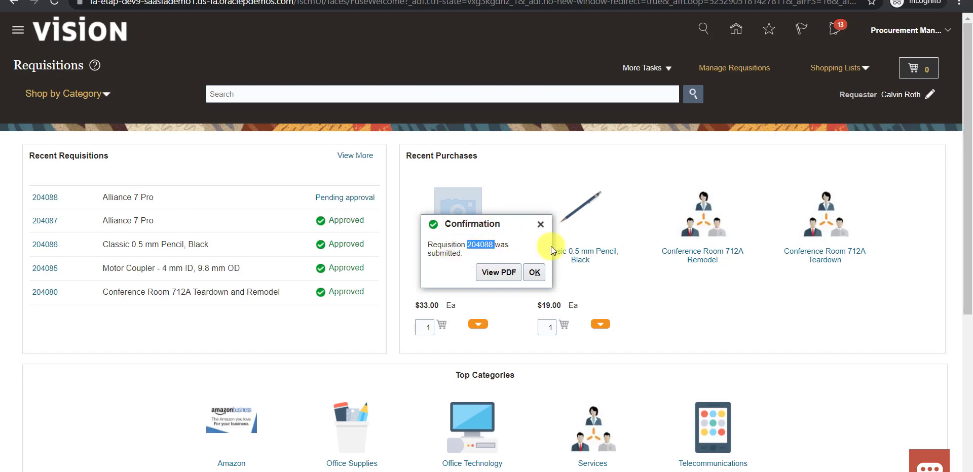
left_click(536, 274)
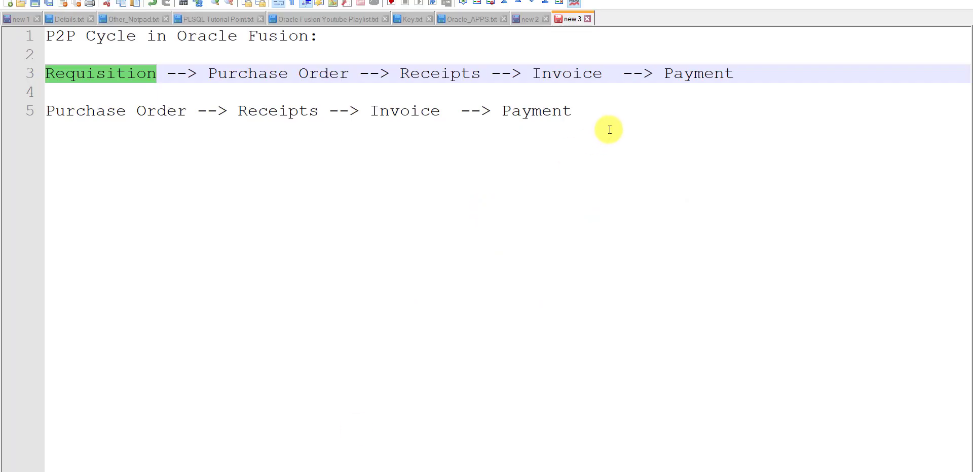
- Add a "Req No:" line with the submitted requisition's number two lines below the copied flow
left_click(634, 136)
key("Return")
key("Return")
type("Req")
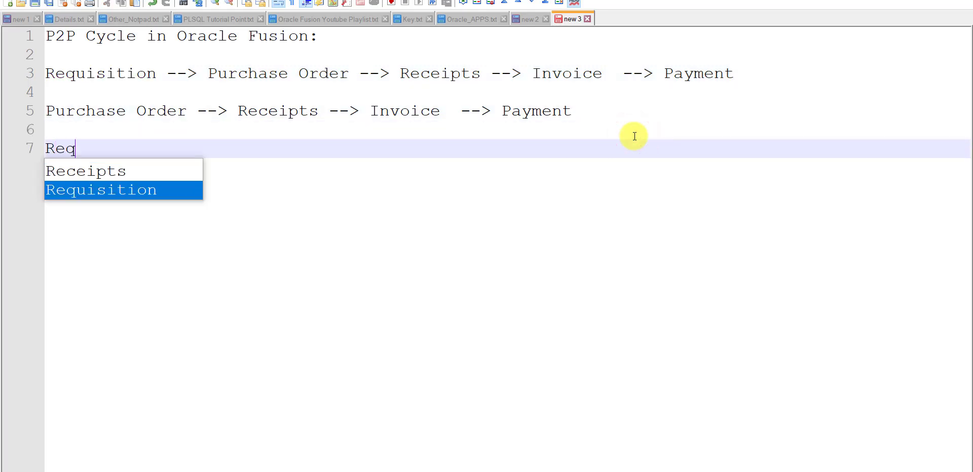
type(" No: 204088")
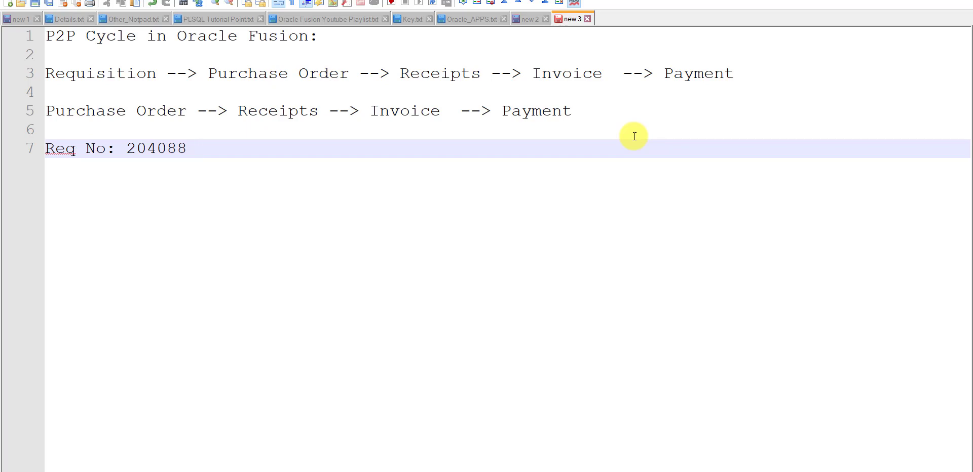
- Switch to Oracle Fusion, open the newest requisition under Recent Requisitions, check its approval status and close it
key("alt+Tab")
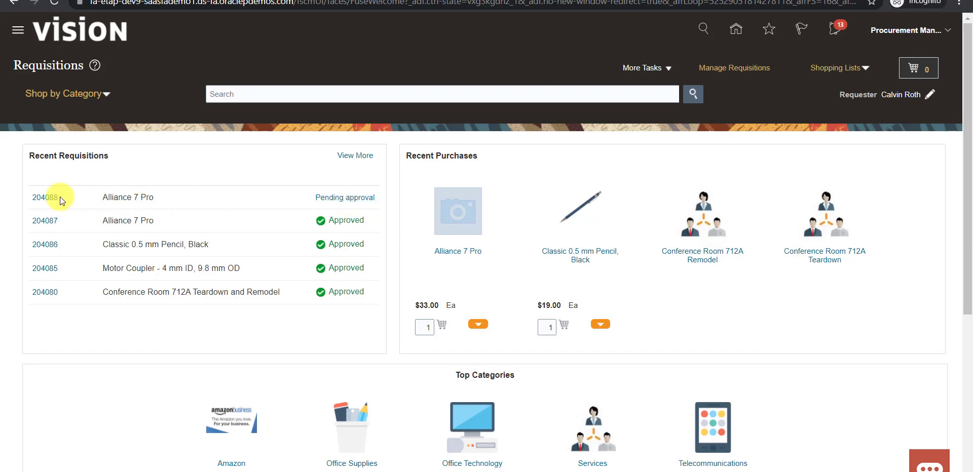
left_click(46, 198)
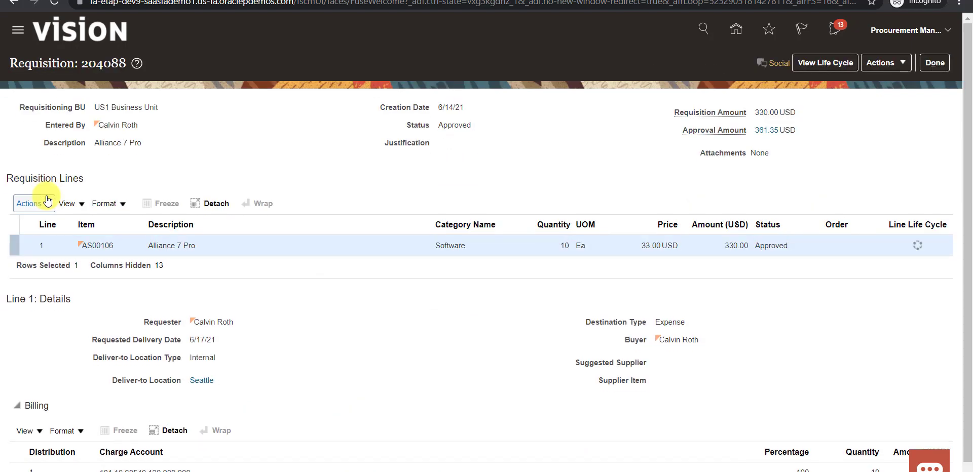
double_click(452, 127)
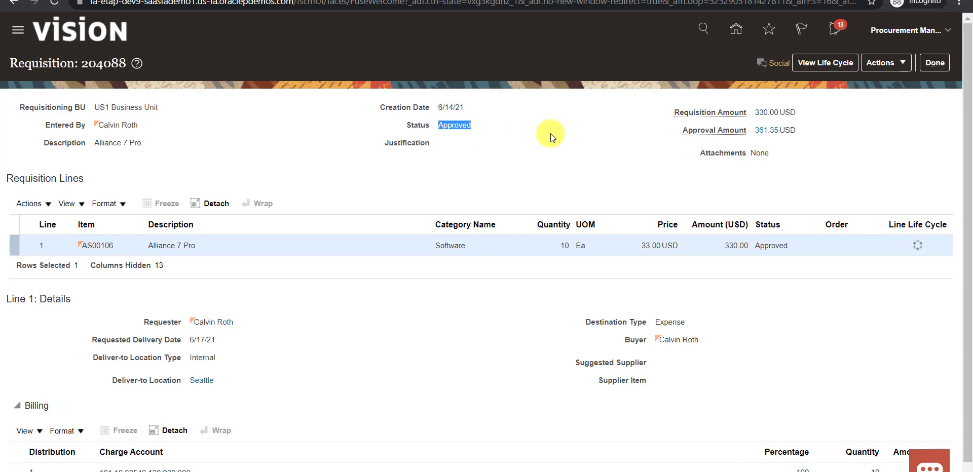
left_click(937, 67)
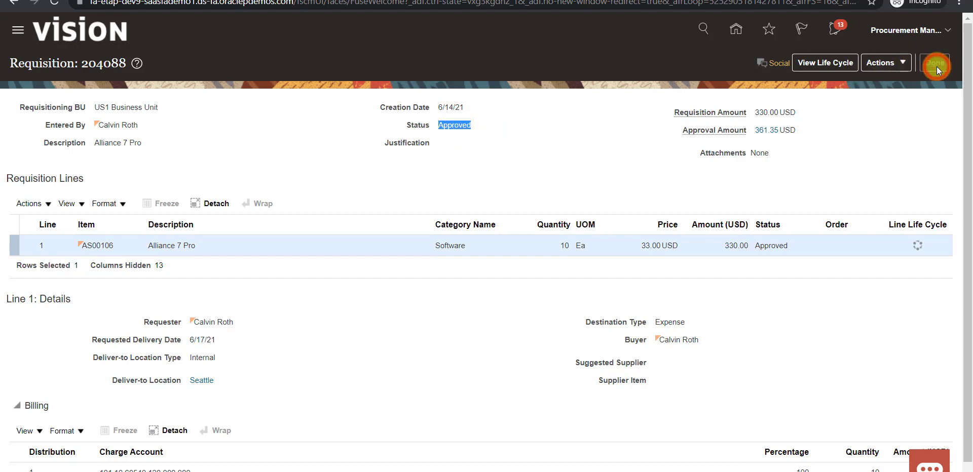
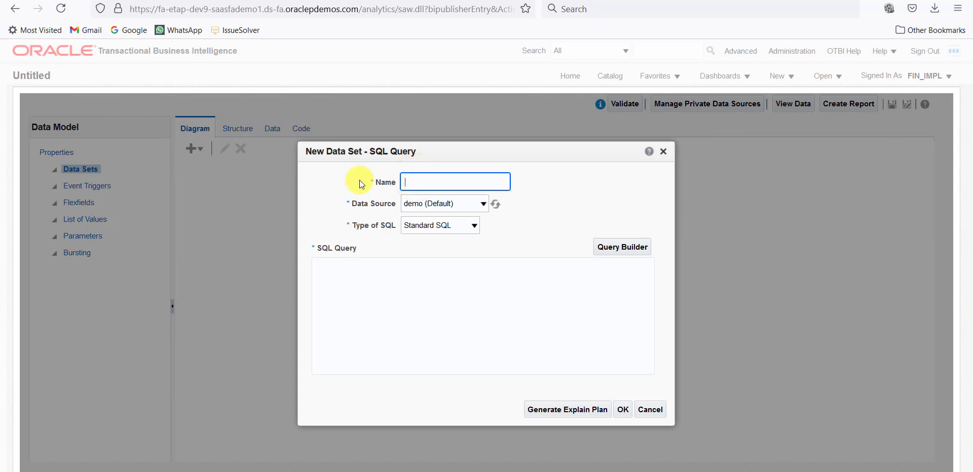
- Name the new SQL query data set REQ and set its data source to FUSIONDB
type("REQ")
left_click(458, 203)
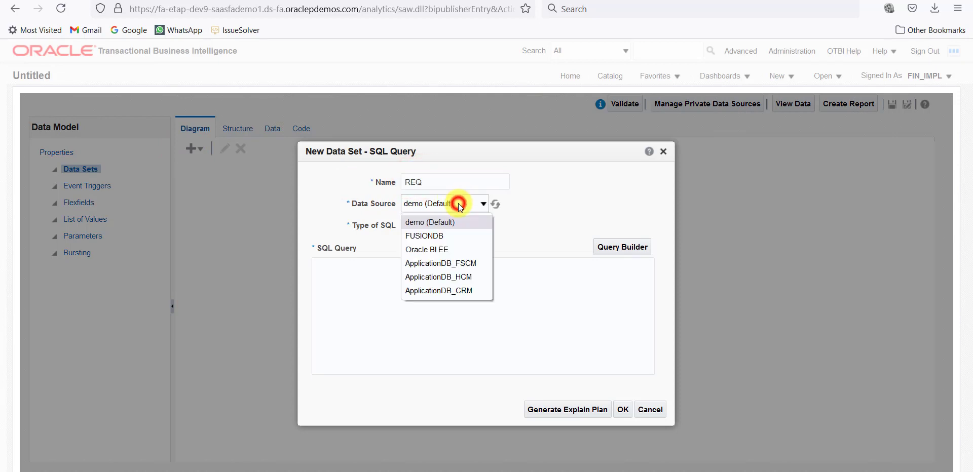
left_click(449, 235)
- Enter and save a query selecting all columns from POR_REQUISITION_HEADERS_ALL where REQUISITION_number equals the noted requisition number
left_click(411, 284)
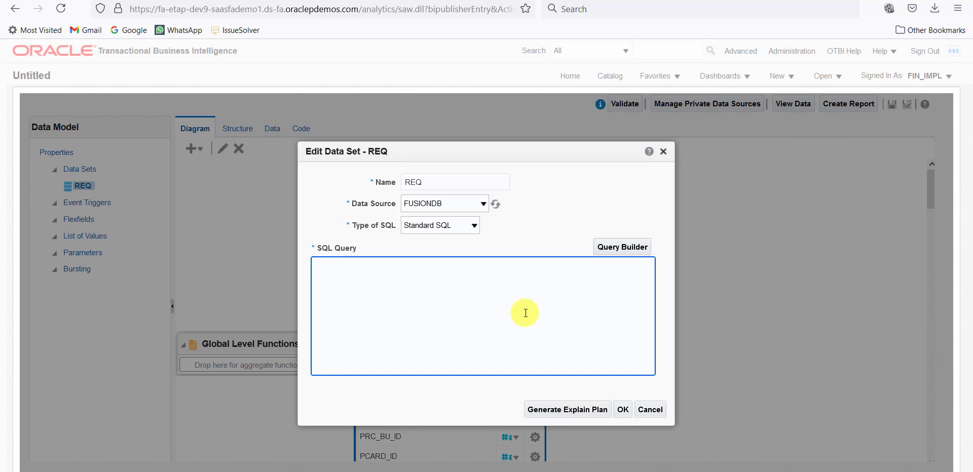
type("select * from")
type("POR_REQUISITION_HEADERS_ALL")
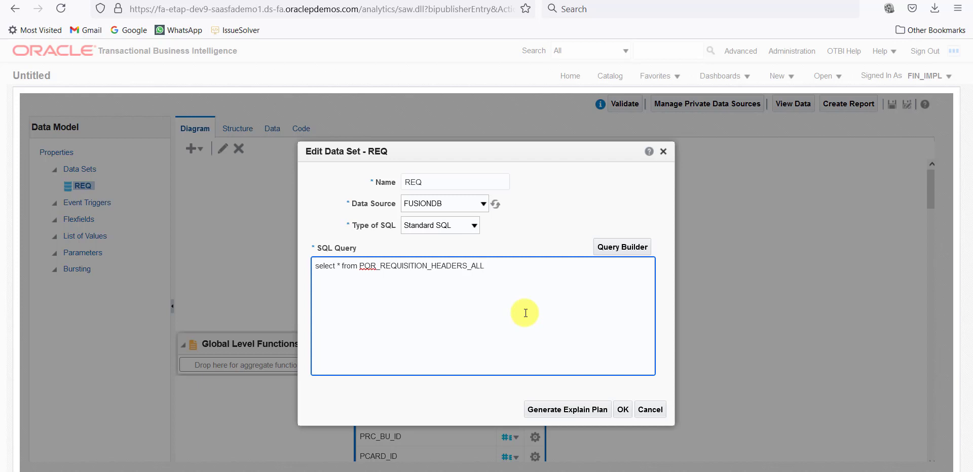
type("where REQUISITION_number=")
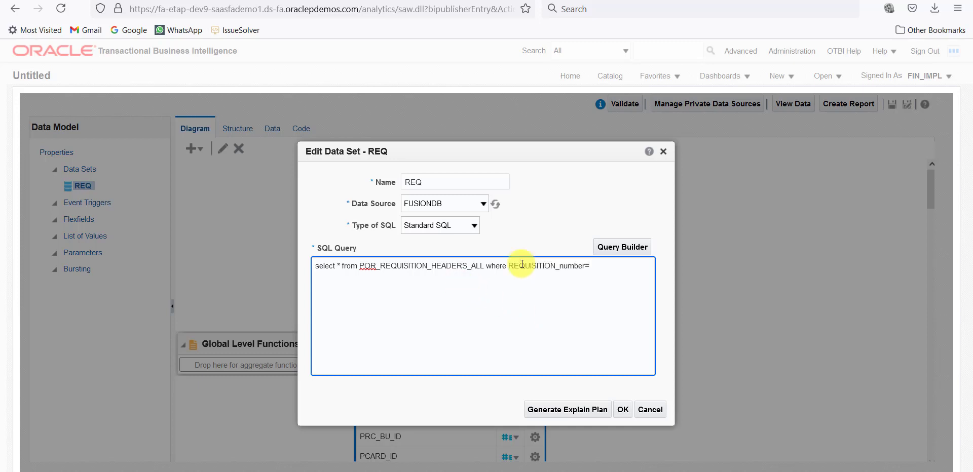
type("204")
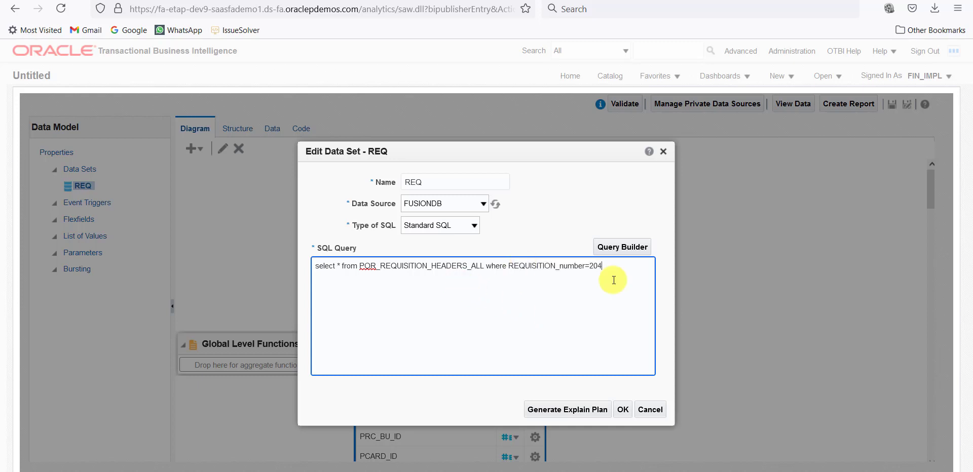
type("088")
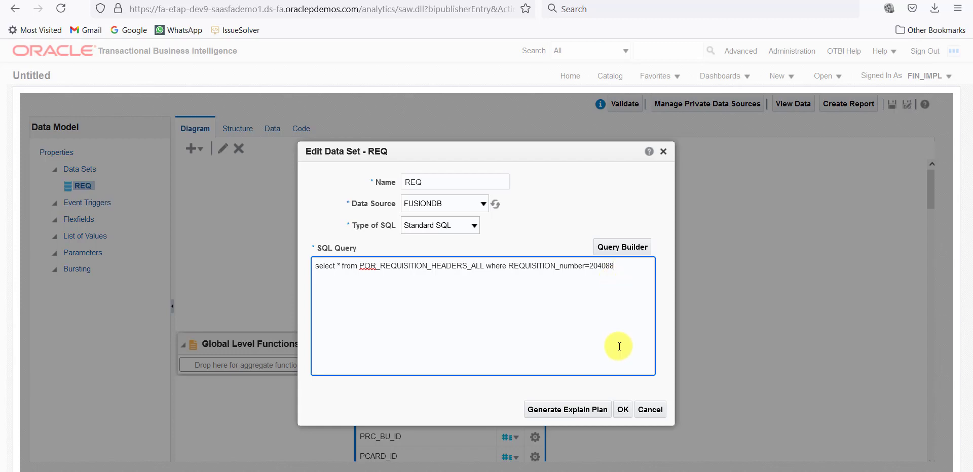
left_click(623, 409)
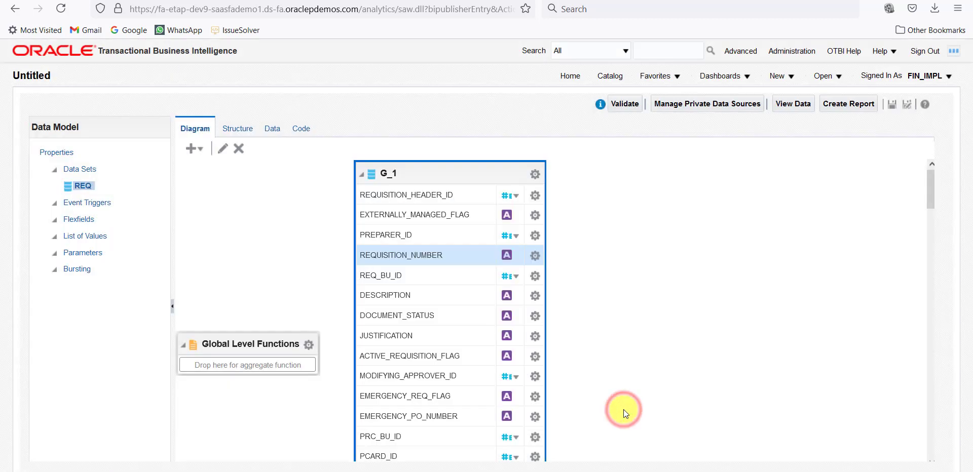
- Run the REQ data set and examine the requisition's description and submission date in table view
left_click(269, 129)
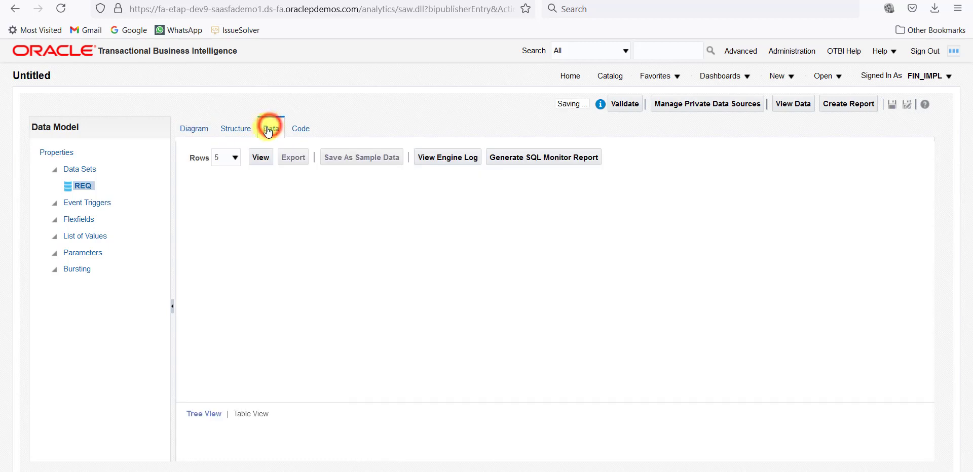
left_click(259, 157)
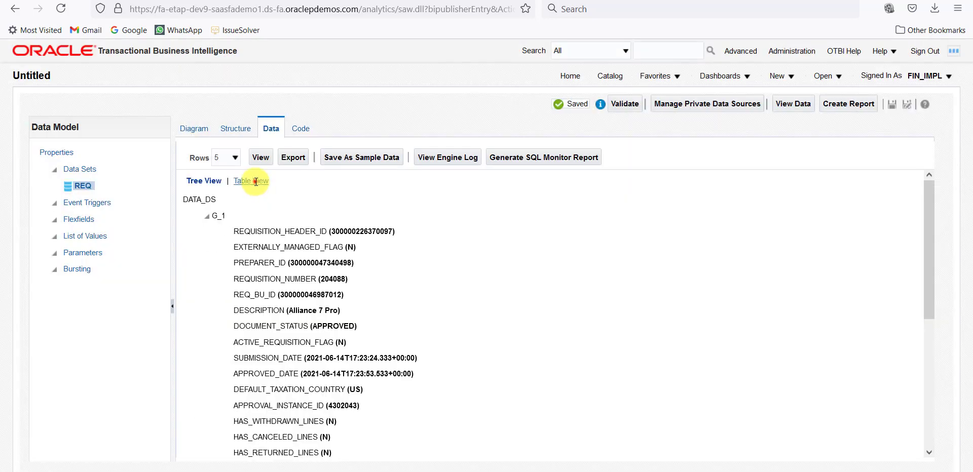
left_click(256, 182)
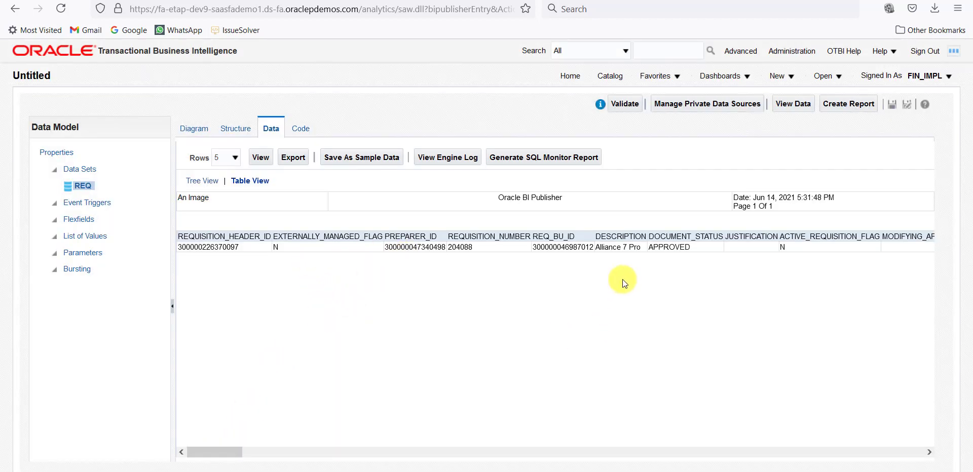
double_click(612, 247)
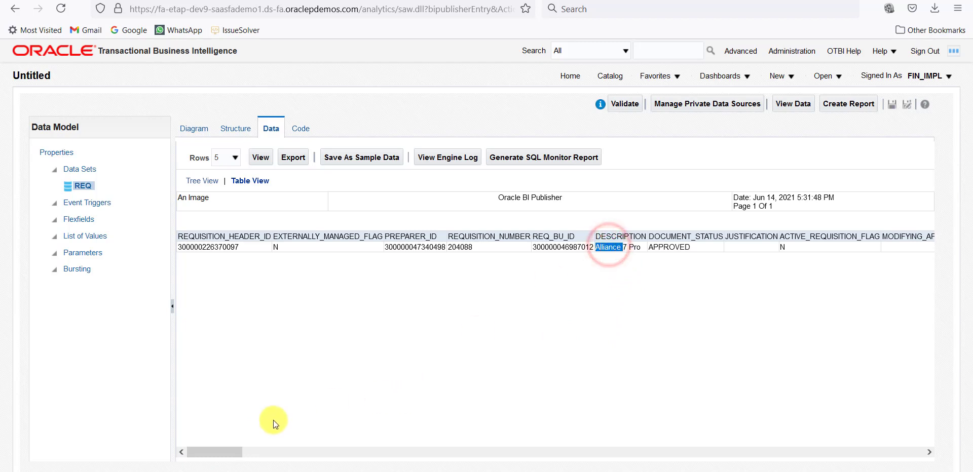
left_click_drag(220, 451, 317, 456)
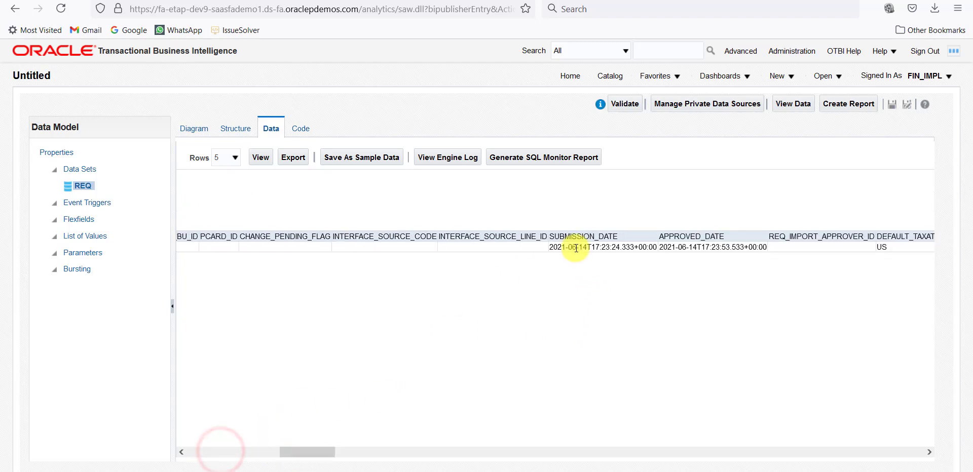
left_click(576, 248)
mouse_move(576, 248)
left_mouse_down()
mouse_move(550, 246)
mouse_move(588, 249)
left_mouse_up()
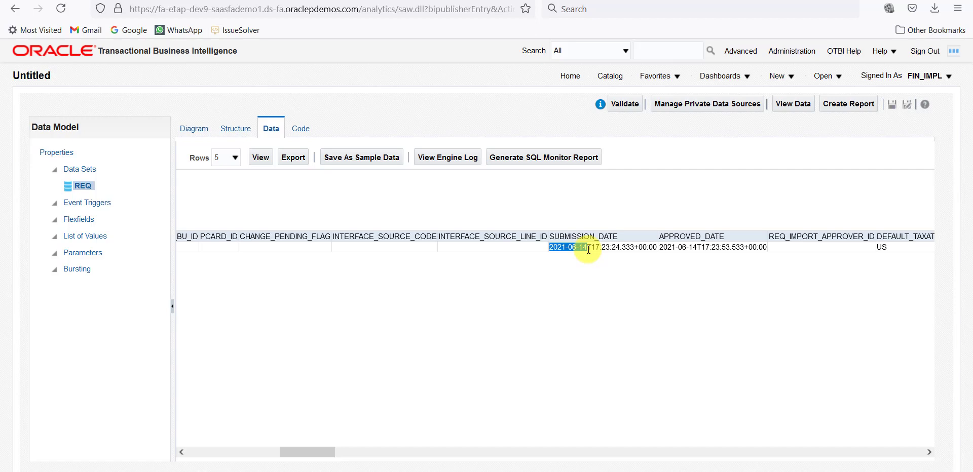
- Copy the REQ data set's full SQL query into the text file, below the requisition number line
left_click(194, 128)
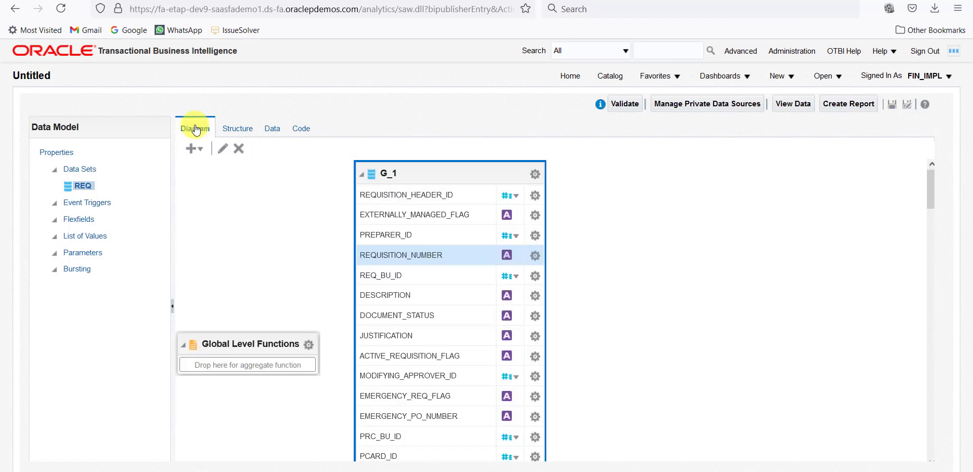
left_click(430, 169)
left_click(222, 150)
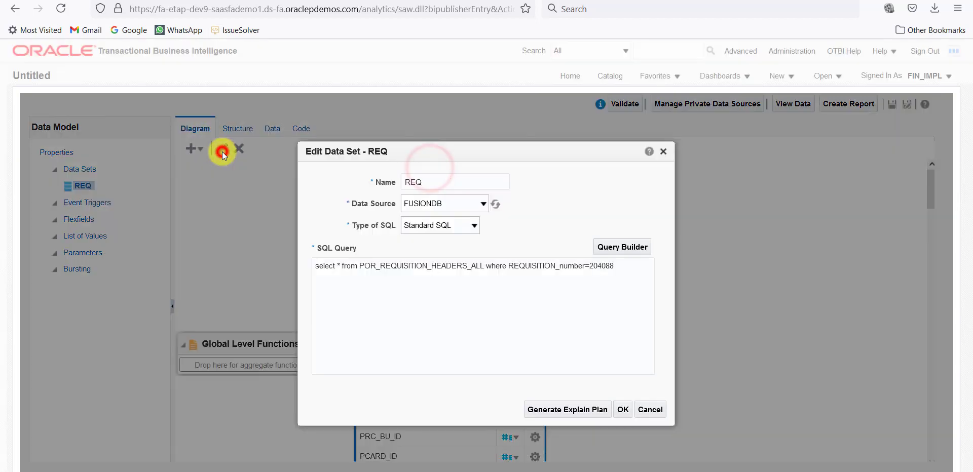
left_click(415, 274)
key("ctrl+a")
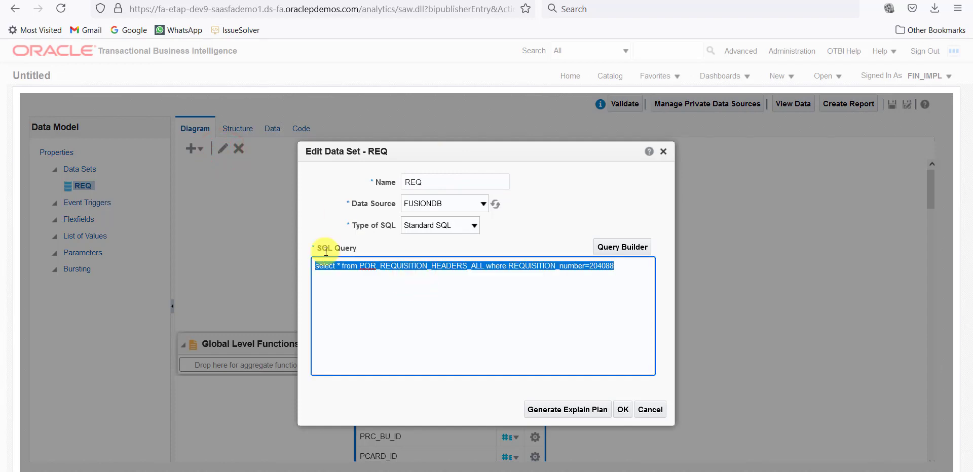
key("alt+Tab")
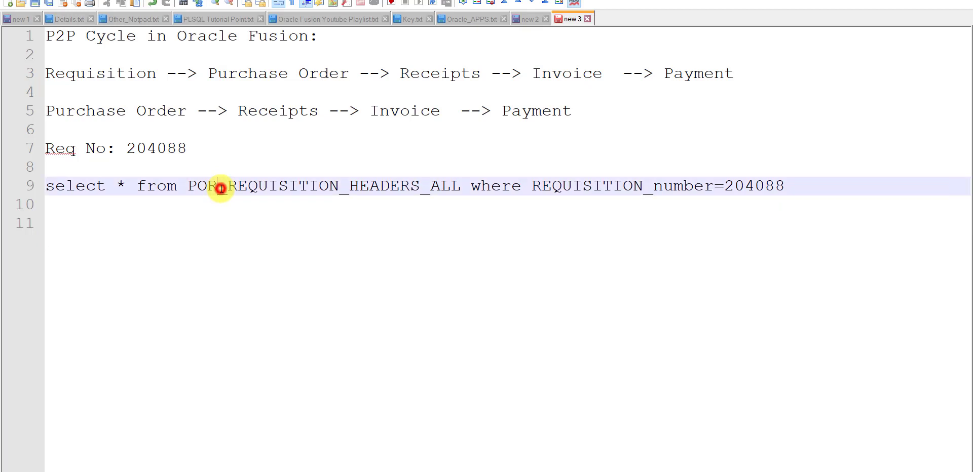
- Start a numbered table list below the query with "1. POR_REQUISITION_HEADERS_ALL", leaving blank lines after it
double_click(221, 188)
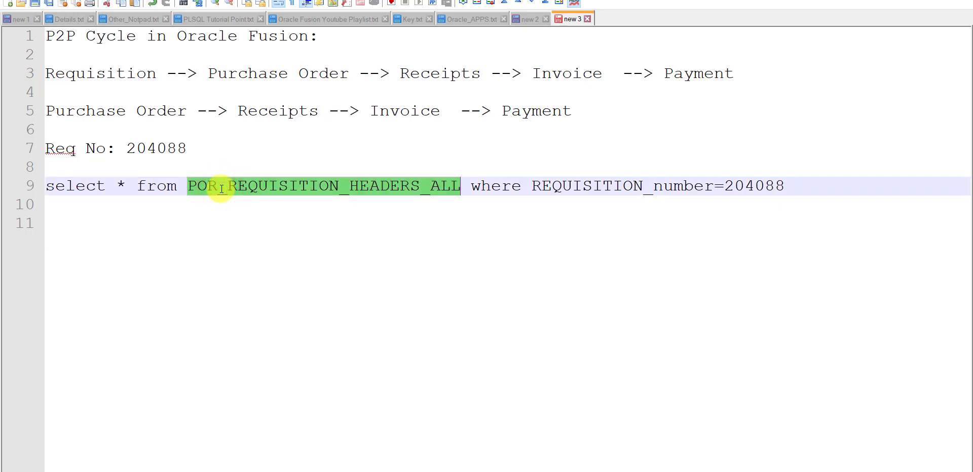
left_click(254, 219)
key("Return")
key("Return")
key("Up")
key("Up")
type("1.")
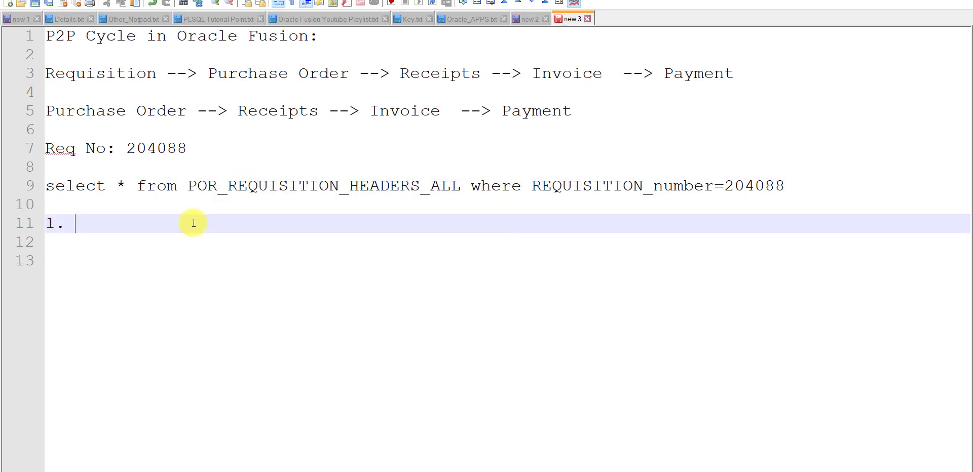
type("POR_REQUISITION_HEADERS_ALL")
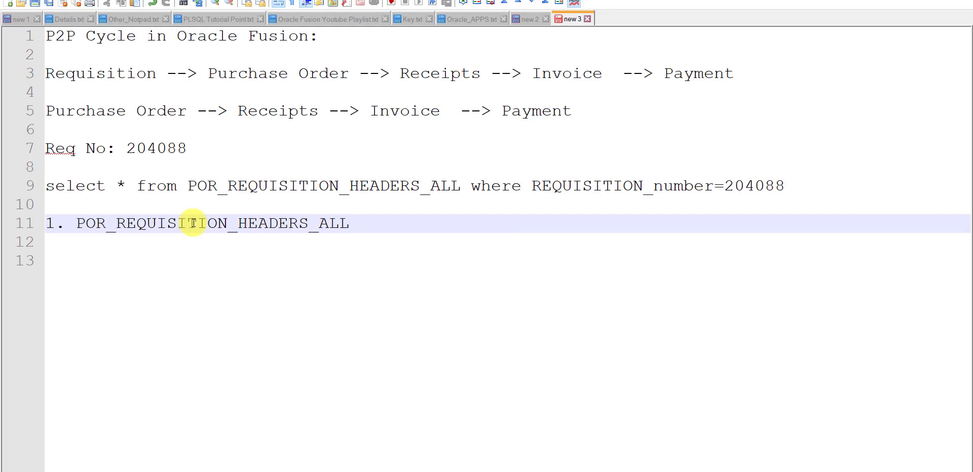
- Add "2. POR_REQUISITION_lines_ALL" to the list by copying the first table name and replacing HEADERS with lines
key("Return")
type("2.")
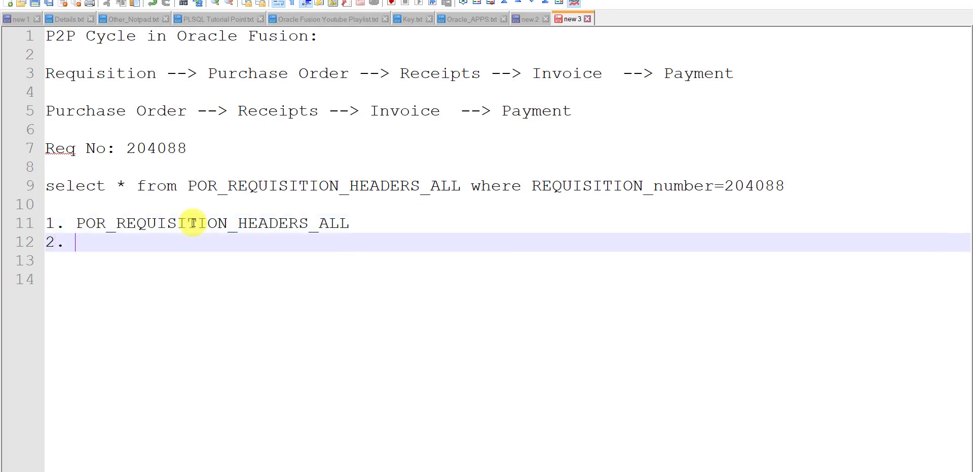
double_click(151, 221)
key("ctrl+c")
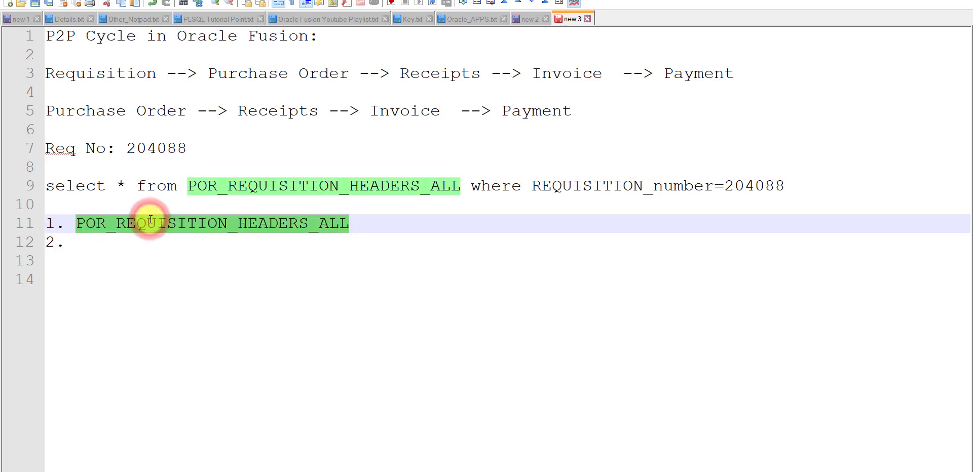
left_click(150, 245)
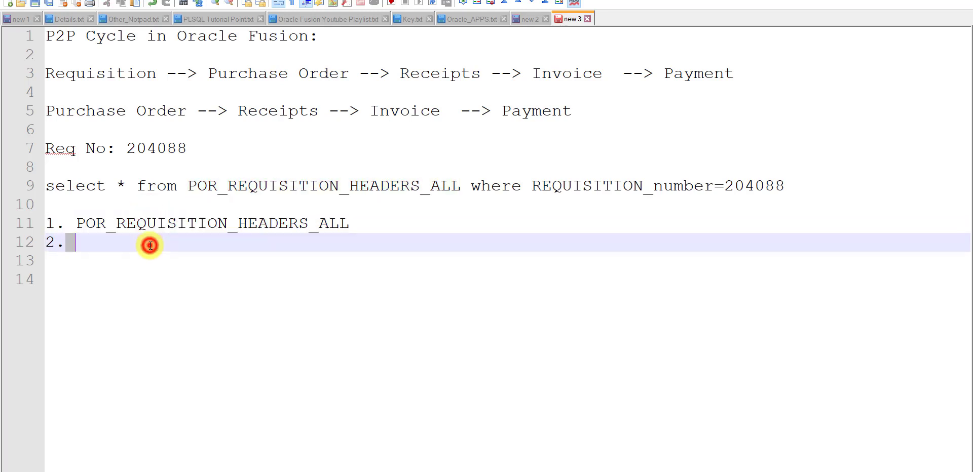
key("ctrl+v")
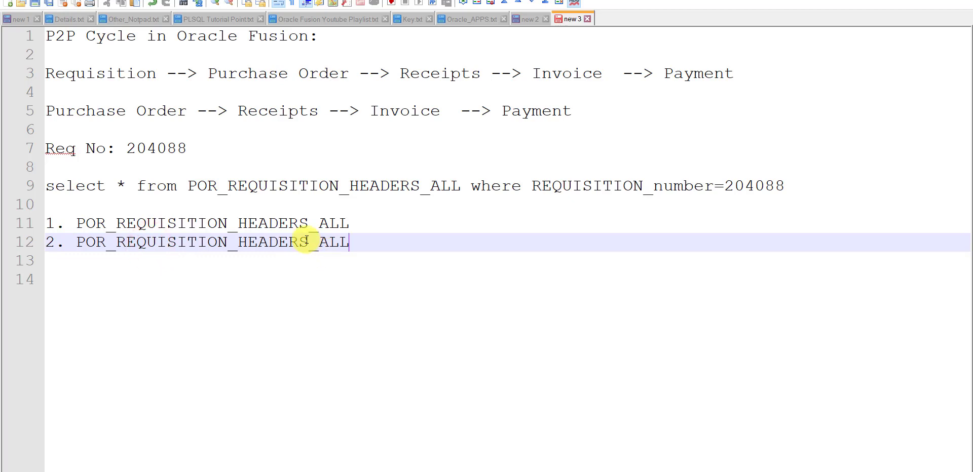
left_click_drag(308, 242, 238, 241)
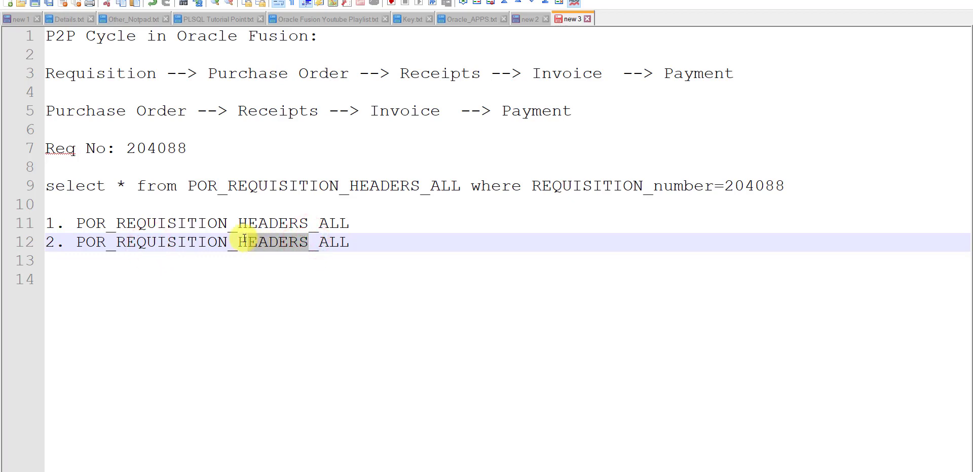
type("lines")
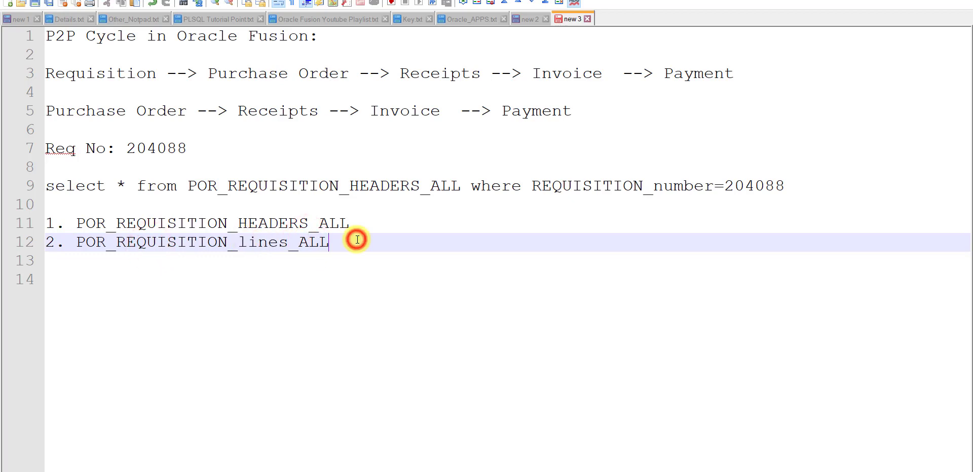
- Add "3. POR_REQ_DISTRIBUTIONS_ALL" to the numbered table list, leaving blank lines below it
key("Return")
type("3")
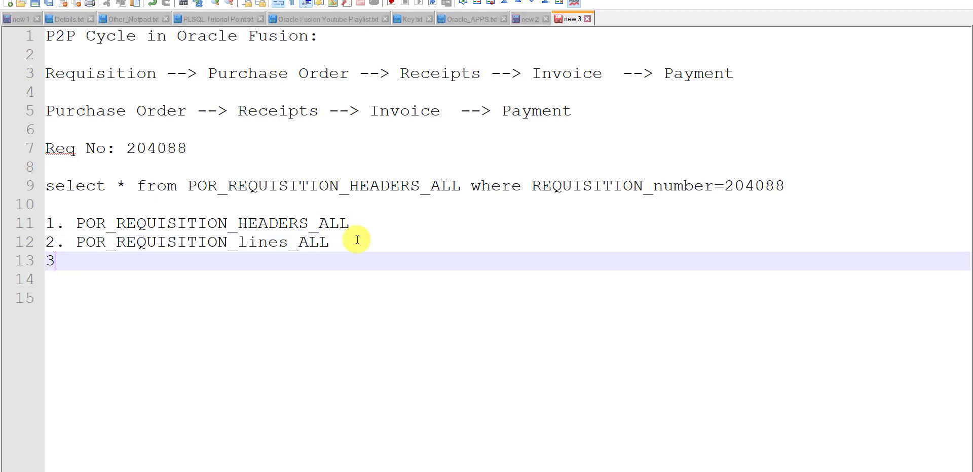
type(". ")
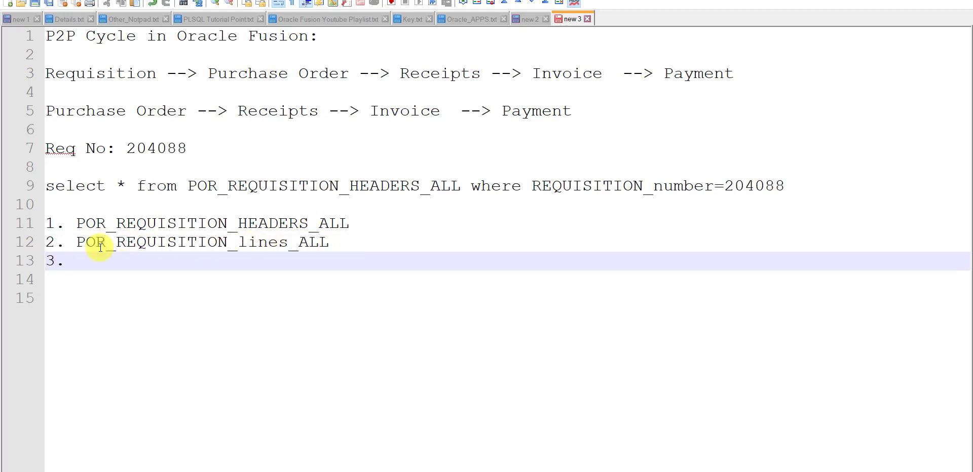
type("POR_R")
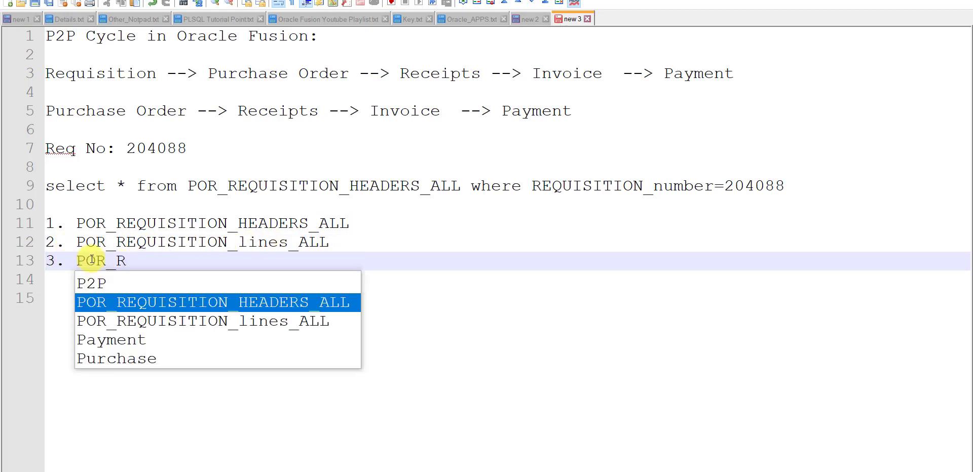
type("EQ_DISTRIBUTIONS_ALL")
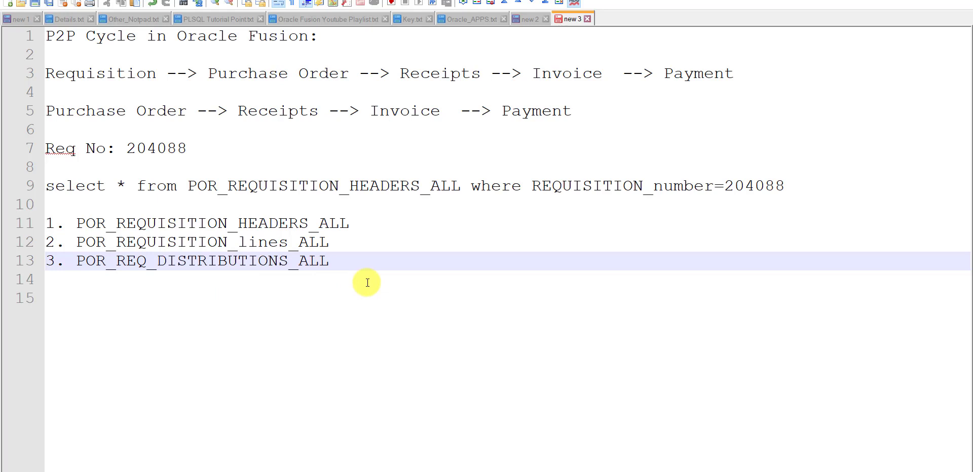
key("Return")
key("Return")
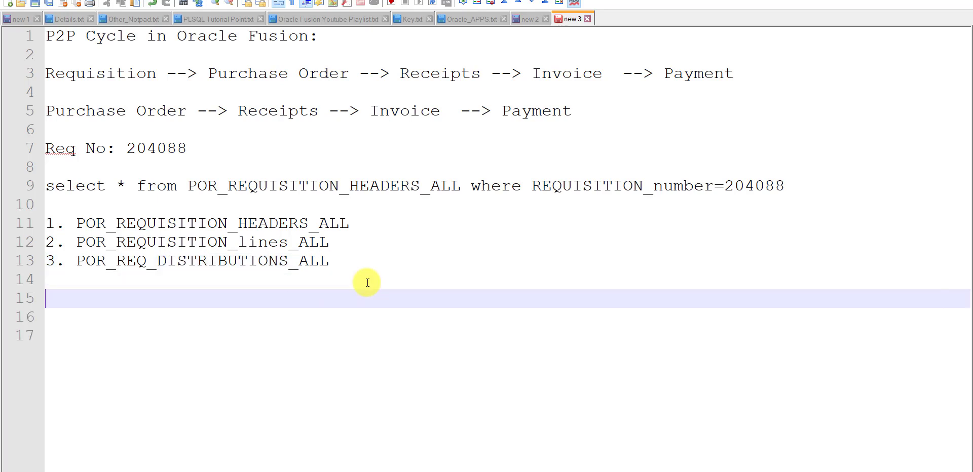
key("Return")
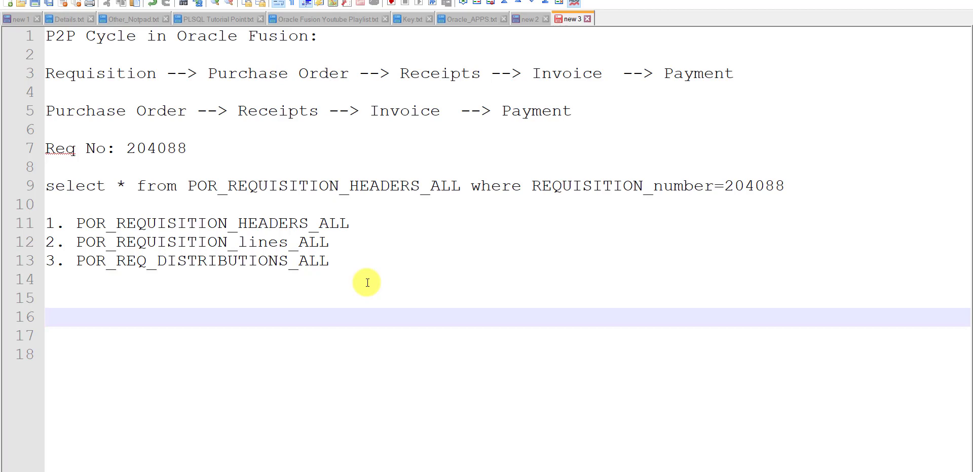
- Switch to Oracle Fusion and open the Process Requisitions page from the Purchase Orders work area
key("alt+Tab")
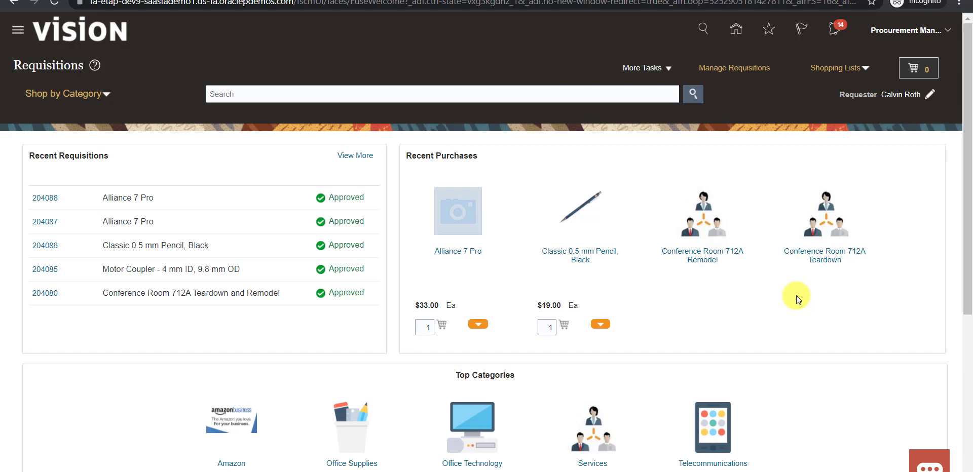
left_click(735, 30)
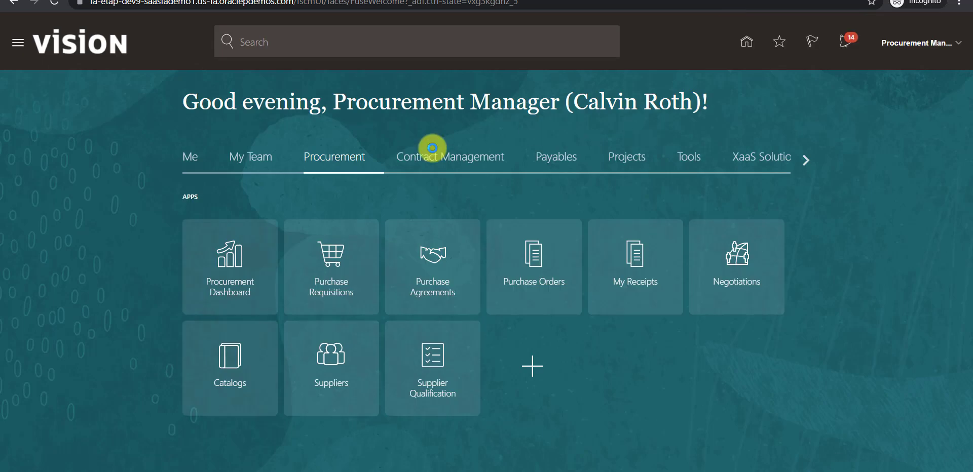
left_click(533, 274)
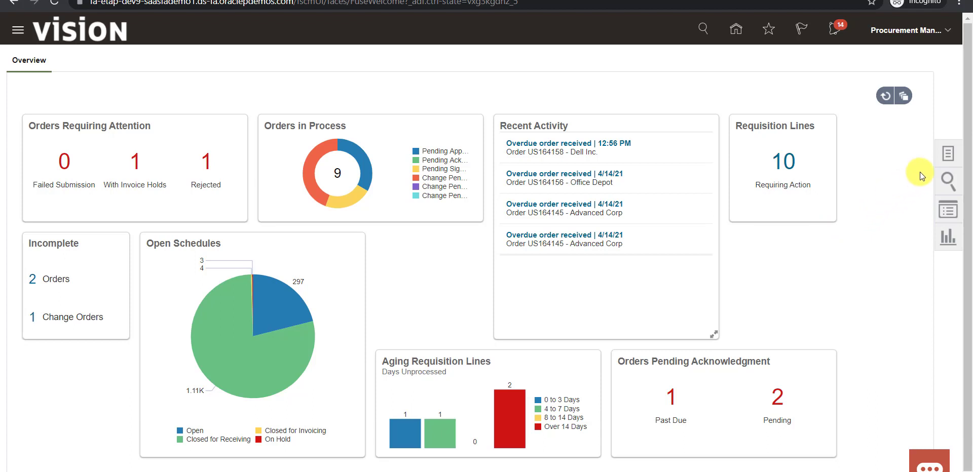
left_click(950, 154)
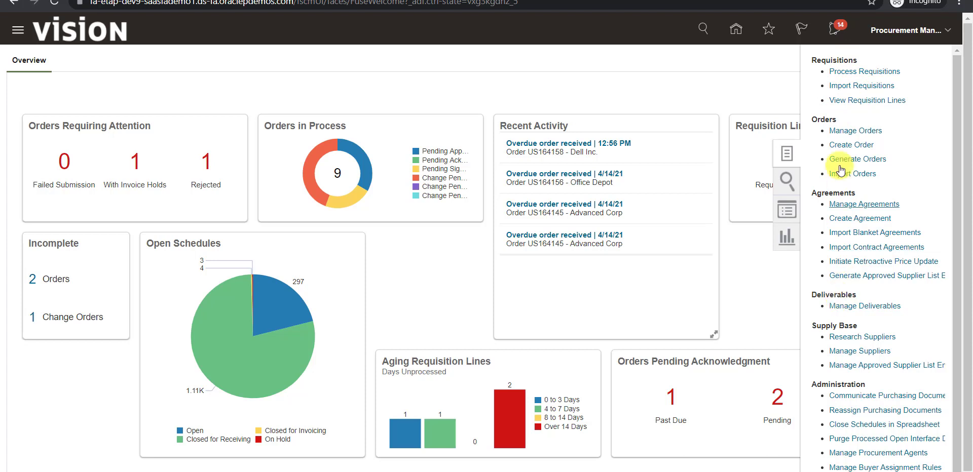
double_click(814, 120)
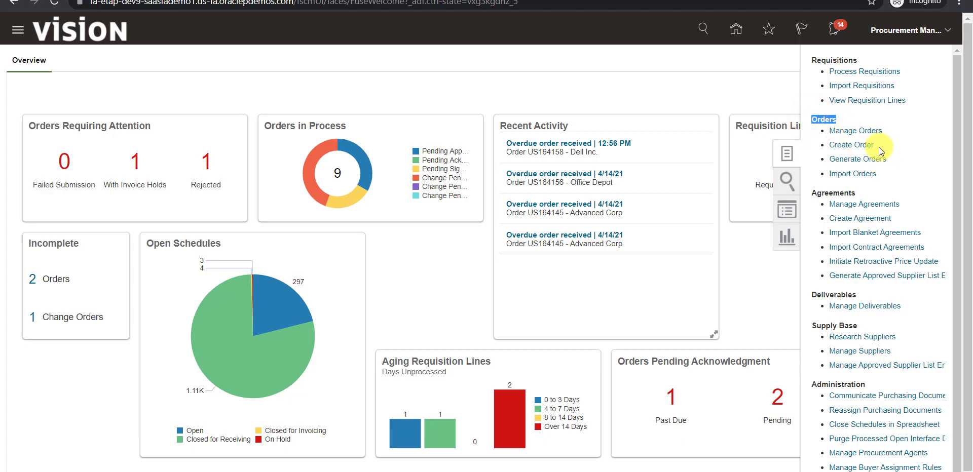
left_click_drag(882, 146, 832, 144)
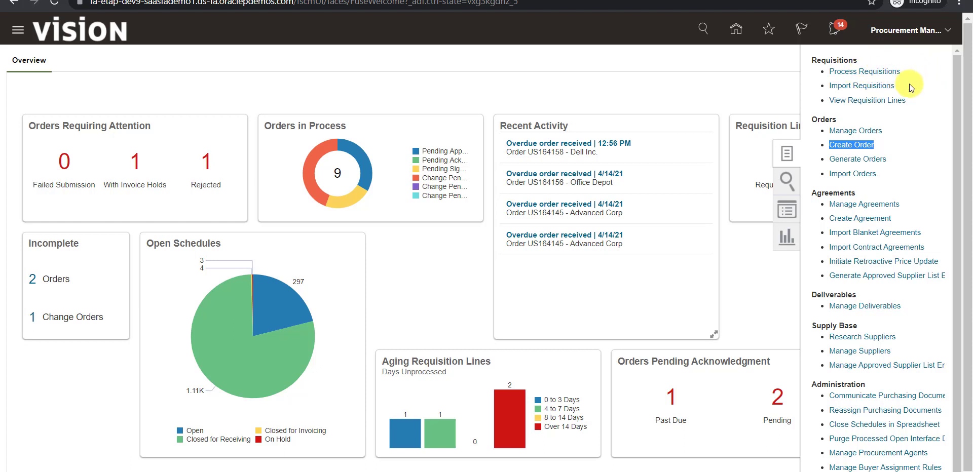
left_click(879, 76)
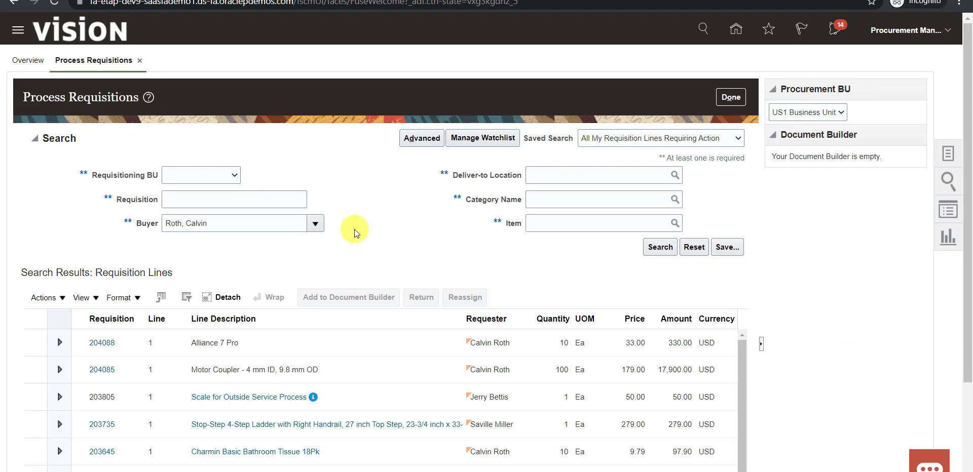
- Search the requisition lines using the requisition number copied from the text file
left_click(215, 203)
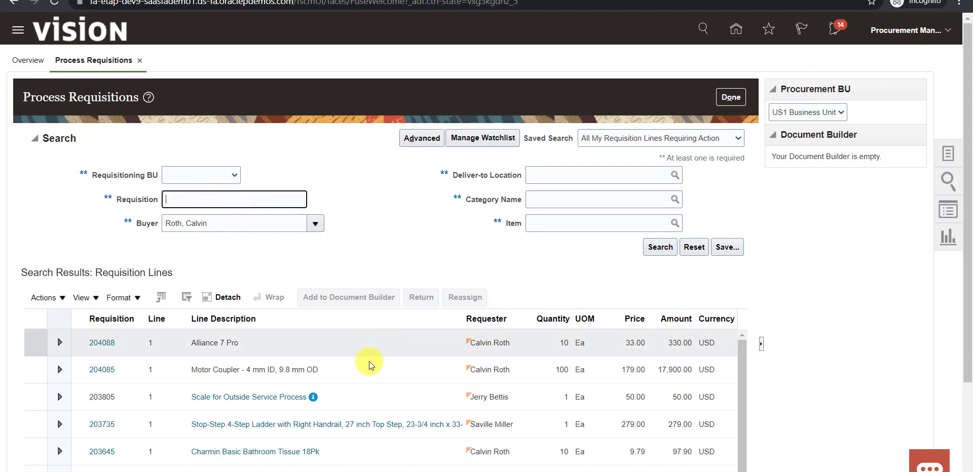
key("alt+Tab")
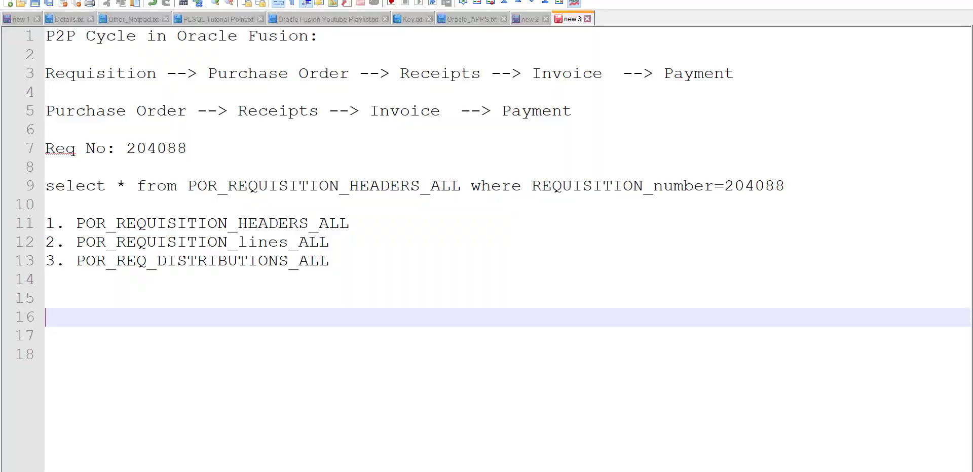
double_click(159, 147)
key("ctrl+c")
key("alt+Tab")
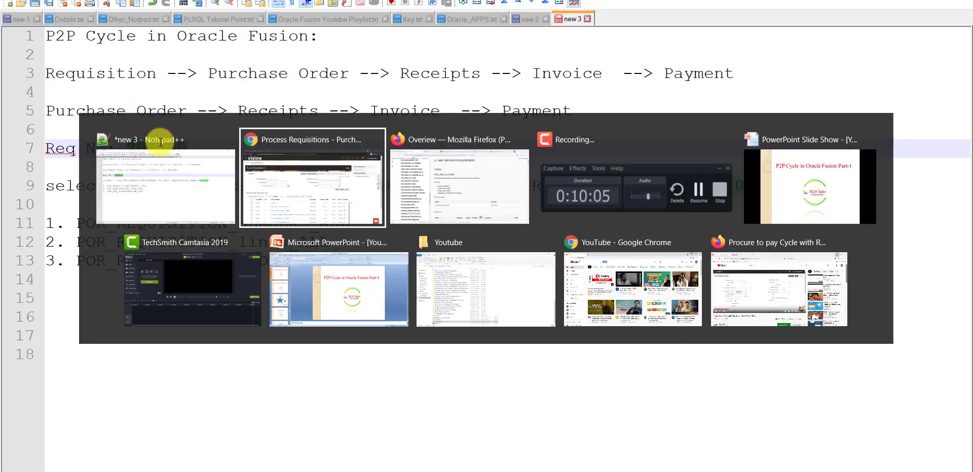
key("ctrl+v")
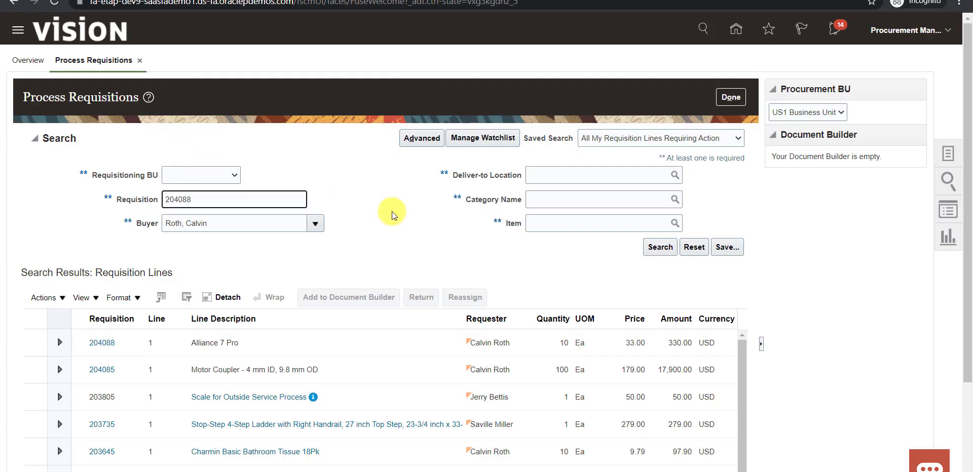
left_click(661, 248)
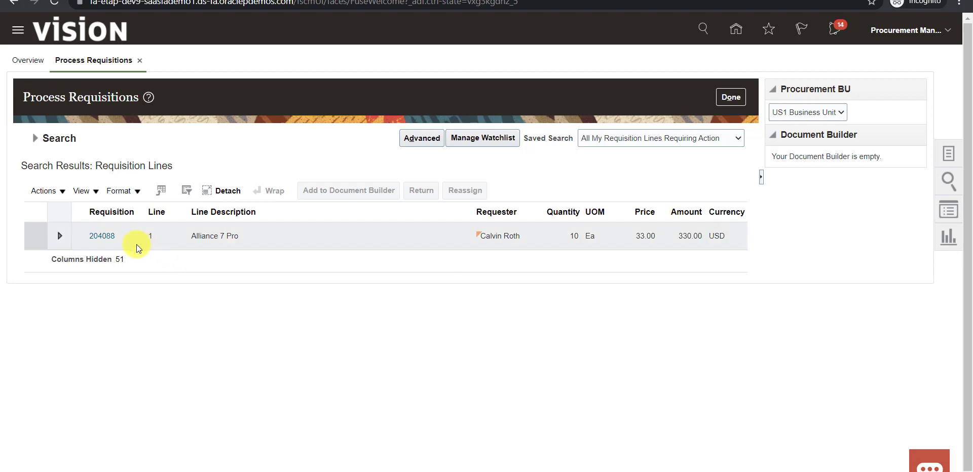
- Open the Alliance 7 Pro requisition, review its line details and billing distribution, and close it
left_click(107, 238)
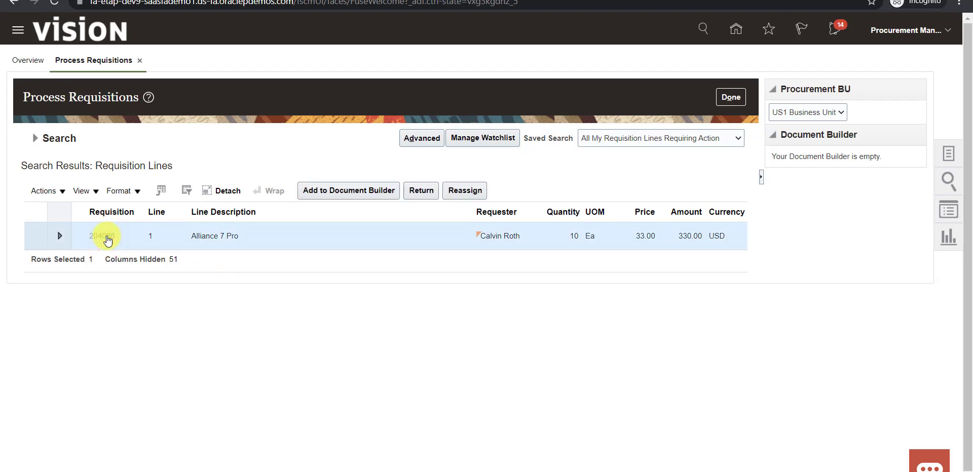
left_click_drag(967, 122, 971, 307)
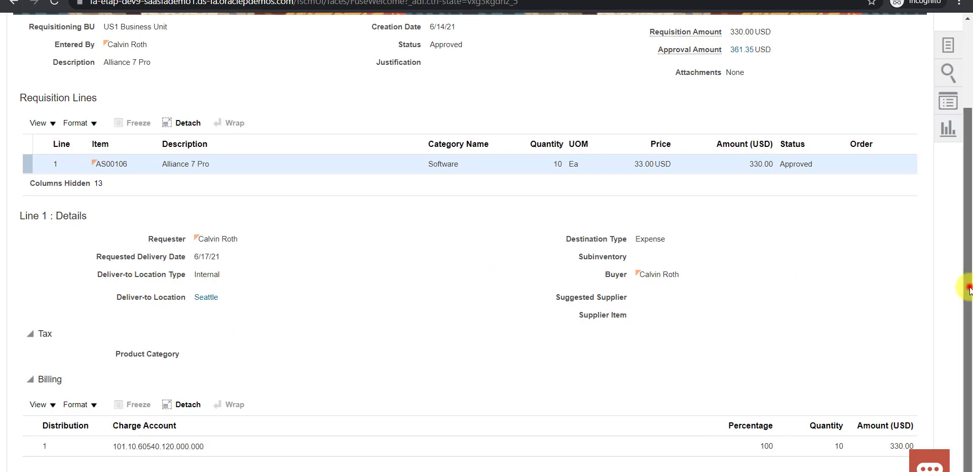
scroll(966, 286, "up", 3)
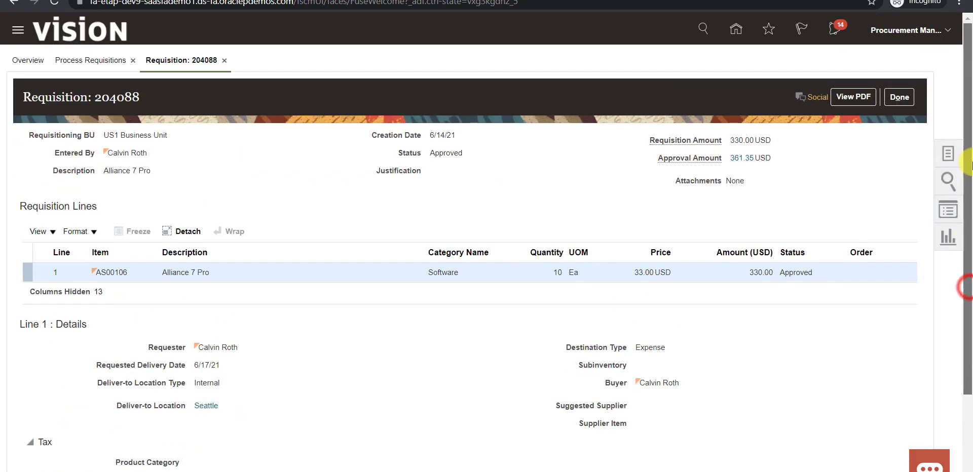
left_click(902, 103)
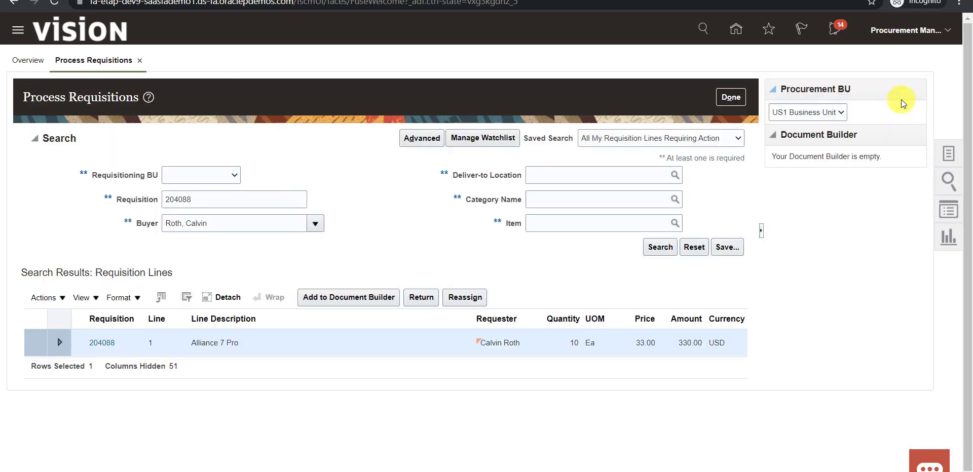
- Add the Alliance 7 Pro requisition line to the Document Builder as a New Order with Purchase Order style and USD currency
left_click(350, 303)
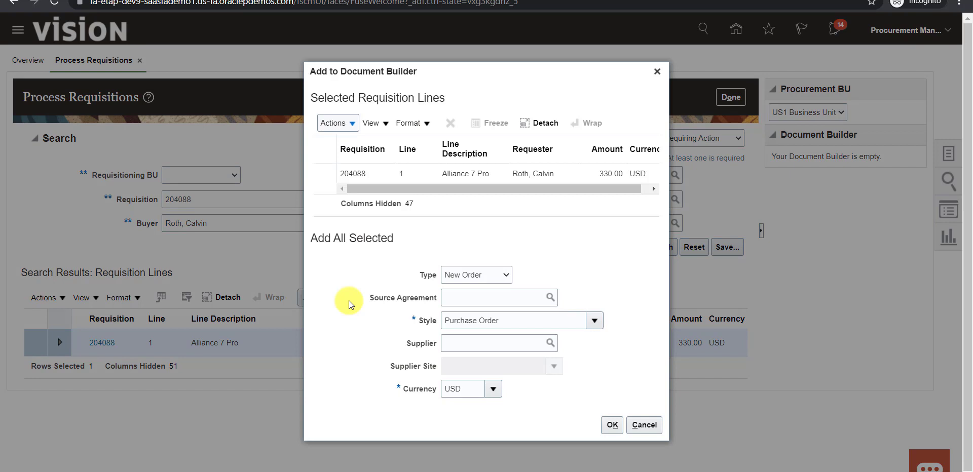
left_click(476, 275)
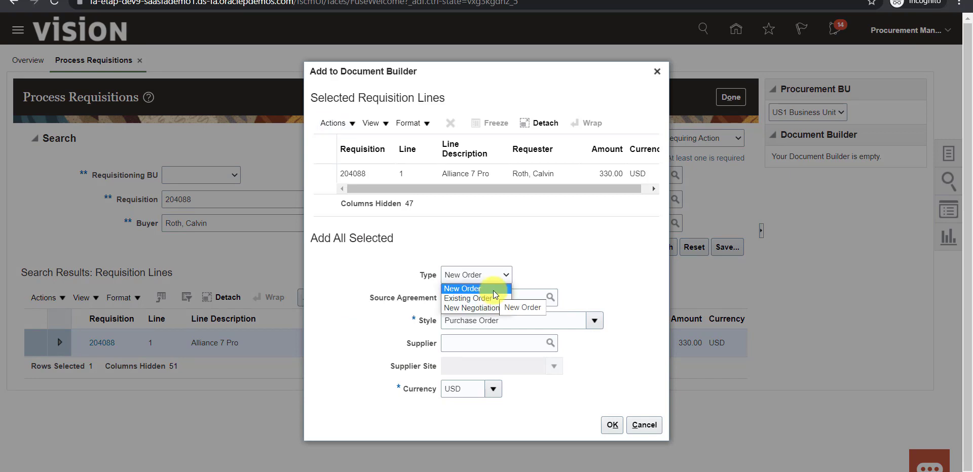
left_click(494, 294)
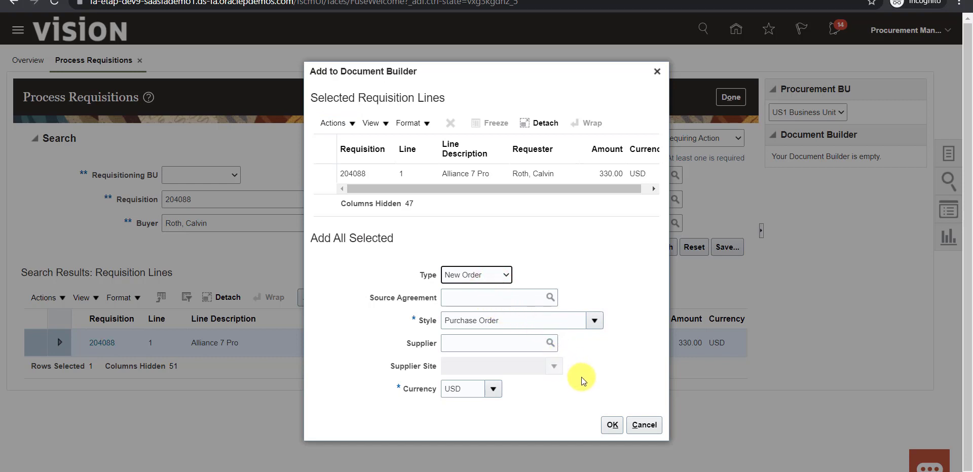
left_click(611, 427)
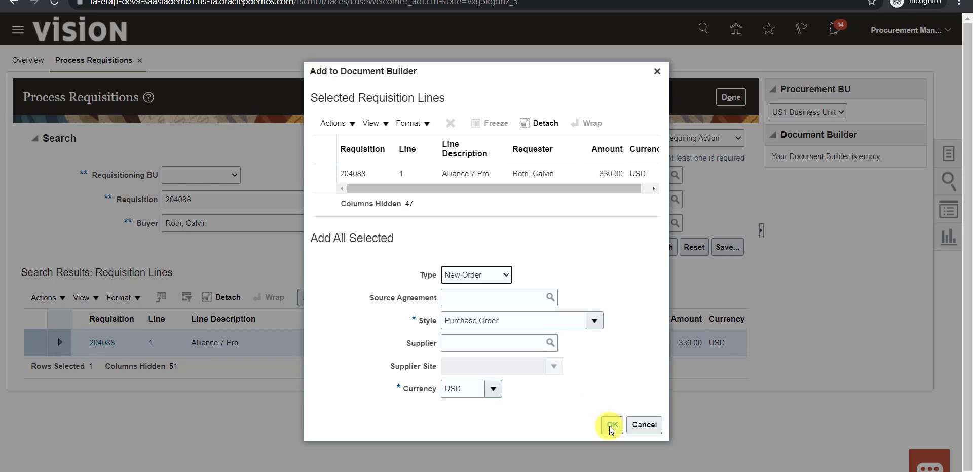
left_click(611, 426)
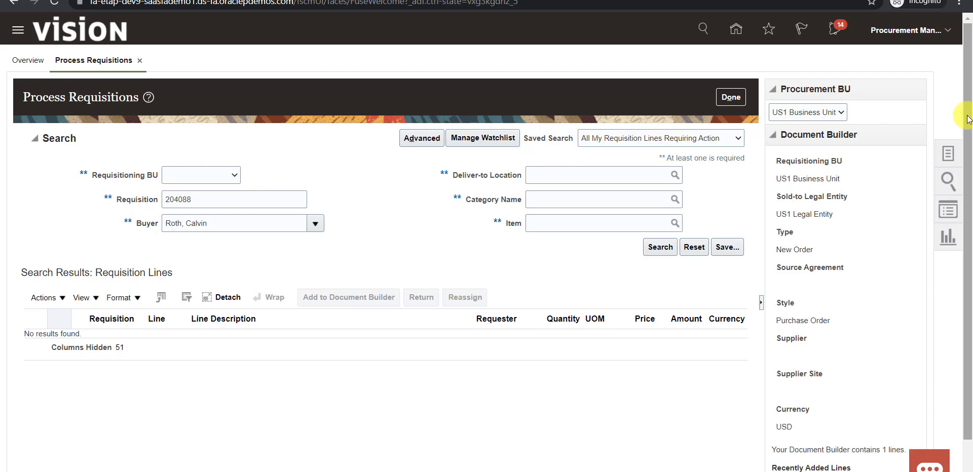
- Create the purchase order from the Document Builder and dismiss the creation message
left_click_drag(968, 114, 969, 247)
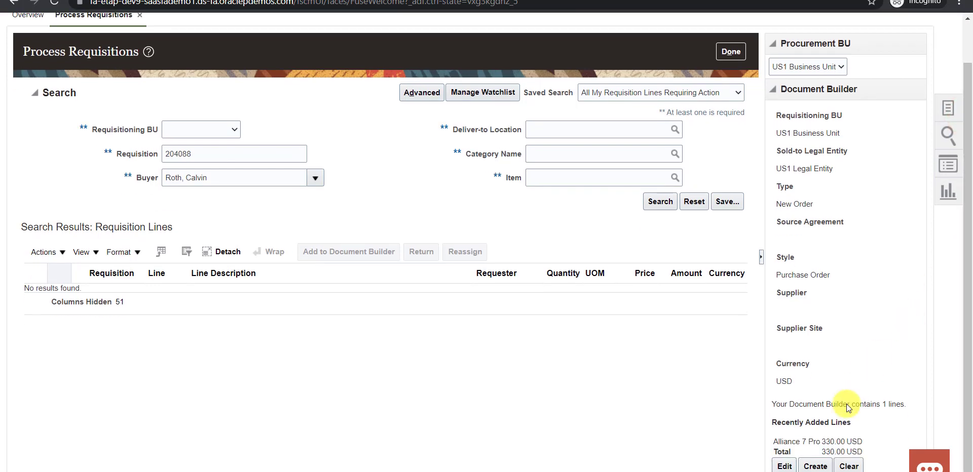
left_click(815, 467)
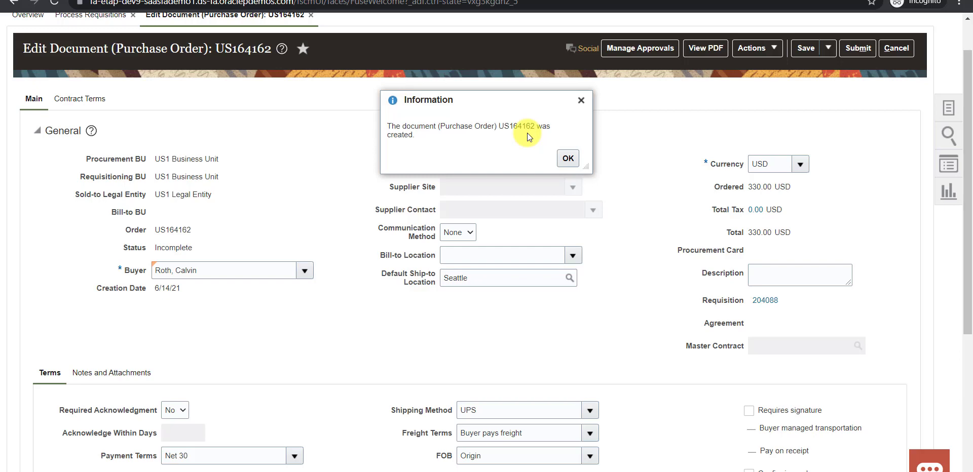
left_click_drag(500, 126, 534, 125)
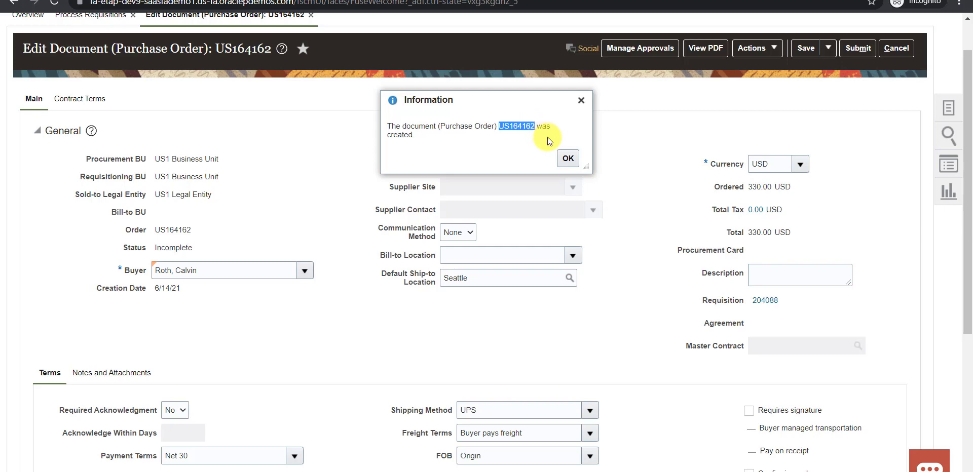
left_click(568, 159)
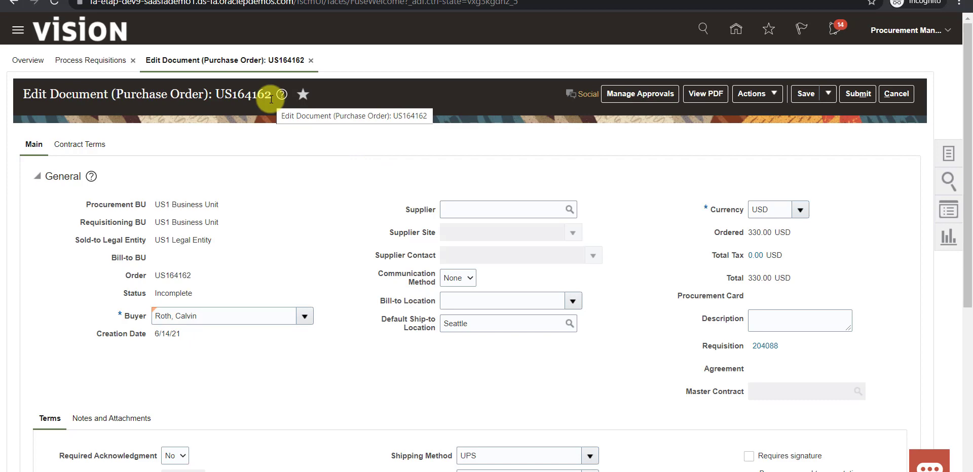
- Record the new purchase order's number in the text file as a "PO_Number:" line below the table list
left_click_drag(271, 99, 219, 94)
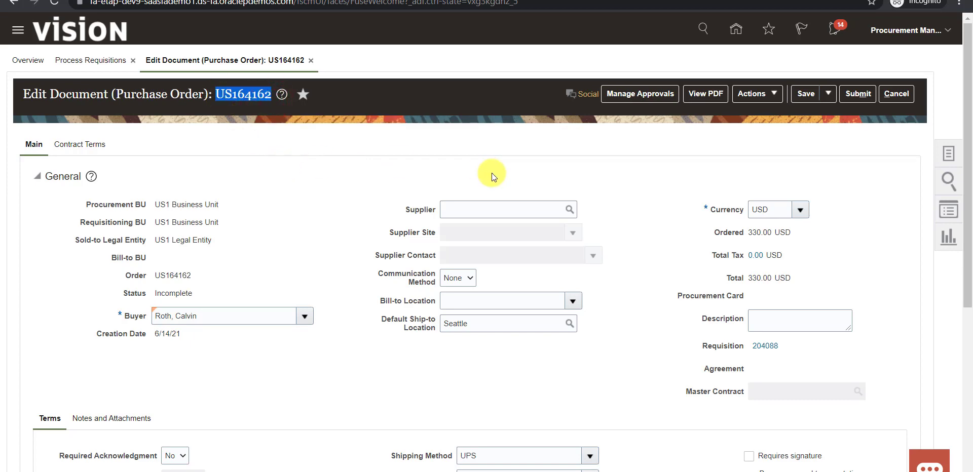
key("alt+Tab")
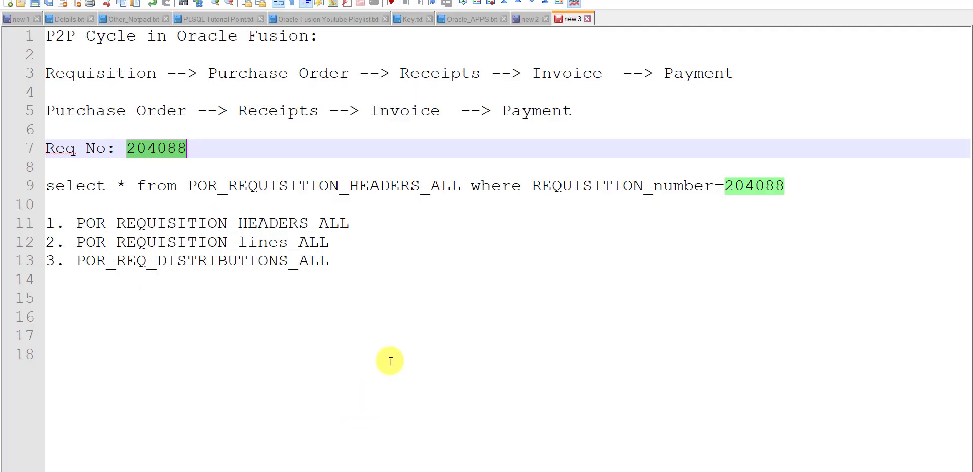
left_click(407, 339)
key("Up")
key("Up")
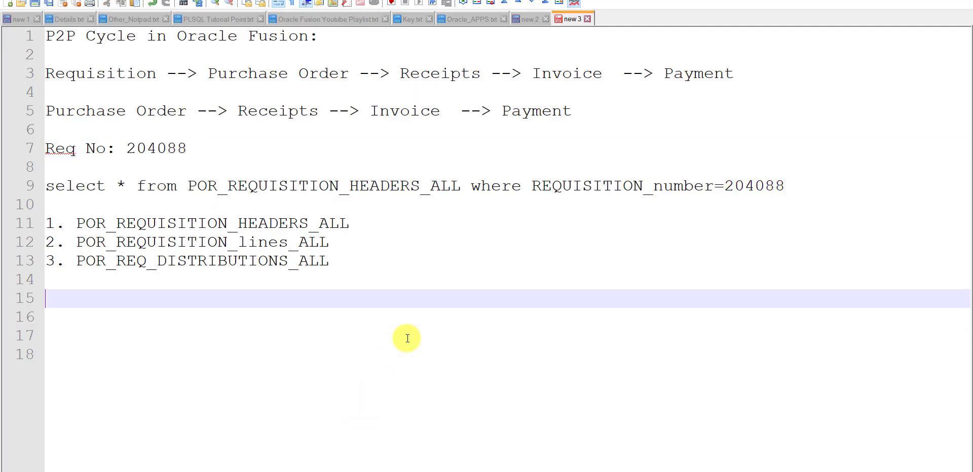
type("PO_Number: US164162")
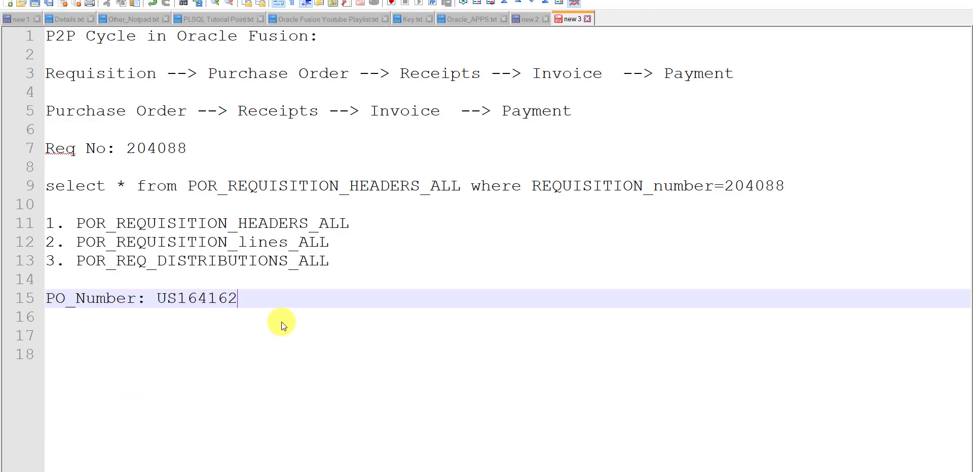
- Switch to Oracle Fusion, set the purchase order's supplier to Dell Inc., and review its terms and line
key("alt+Tab")
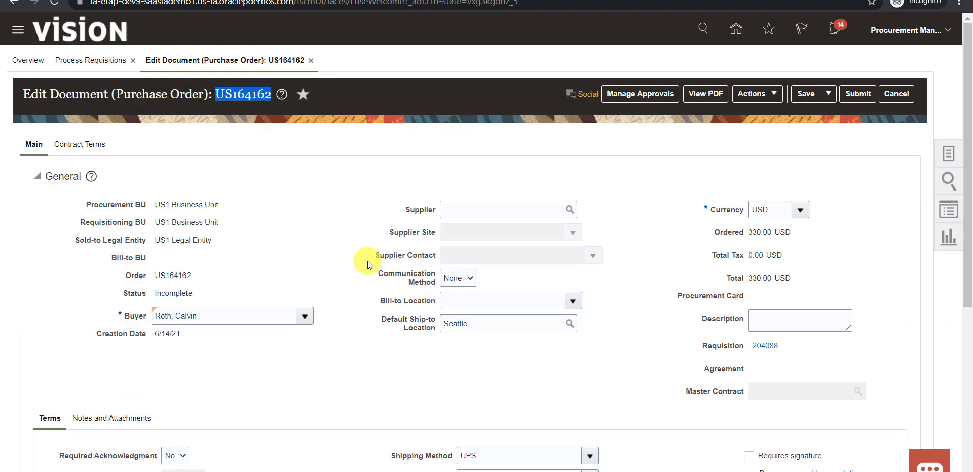
left_click(475, 207)
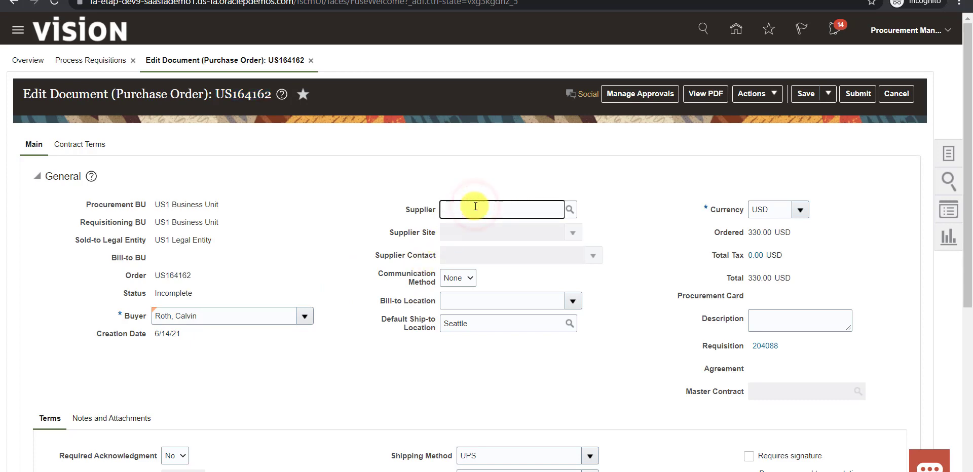
type("dell inc")
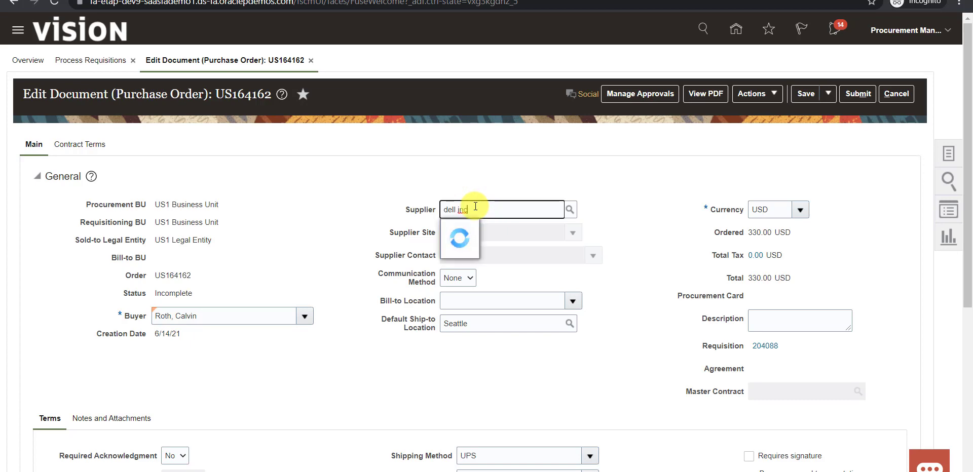
left_click(480, 230)
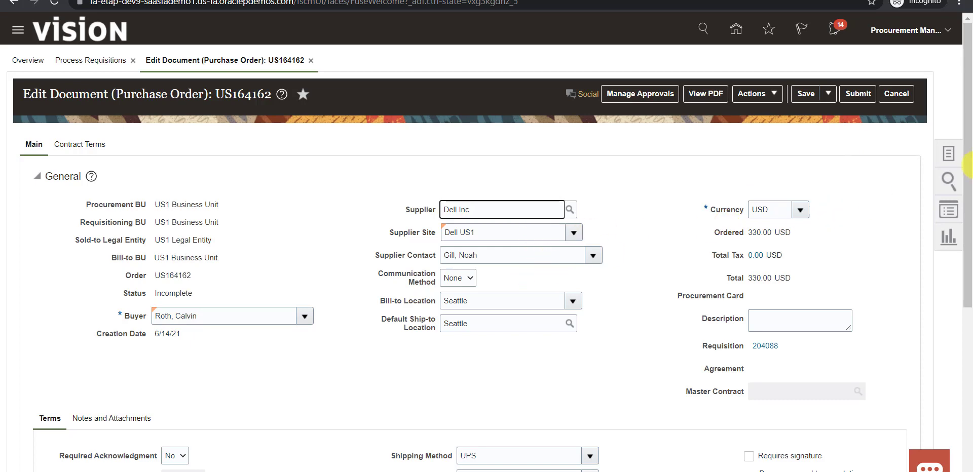
left_click_drag(971, 136, 970, 310)
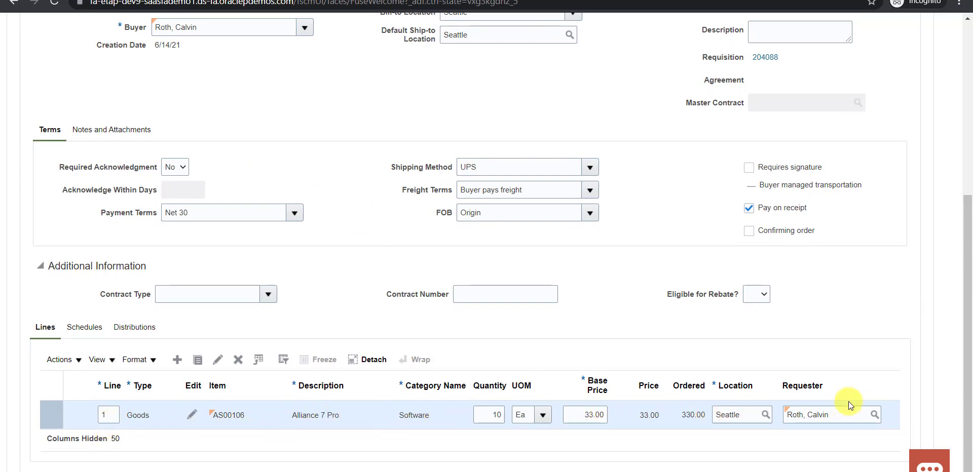
scroll(966, 368, "up", 5)
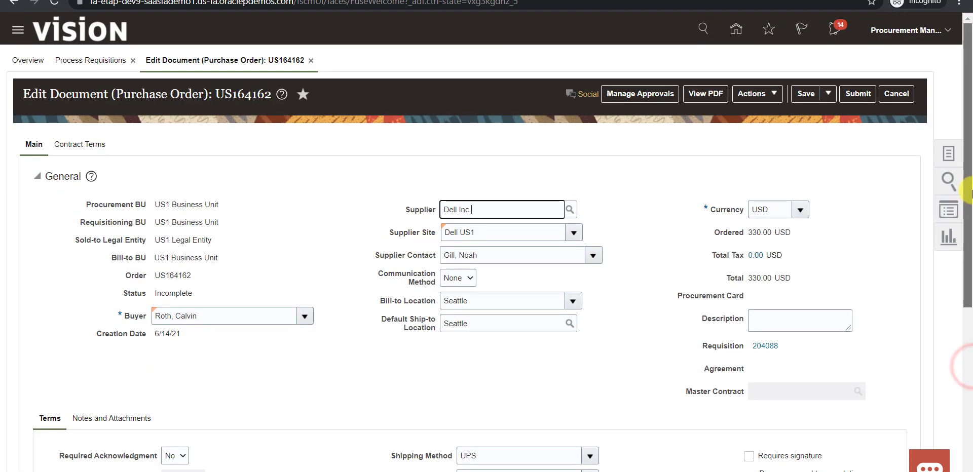
- Validate the purchase order, submit it for approval, and dismiss the confirmation messages
left_click(774, 96)
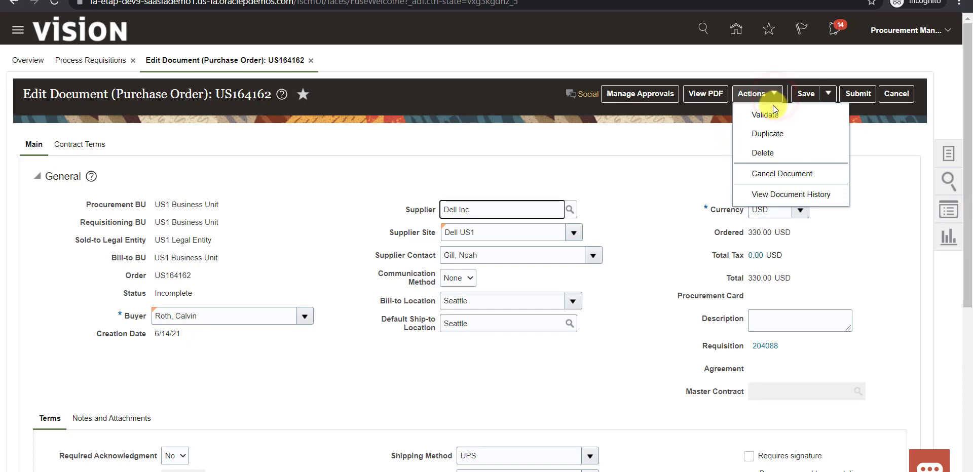
left_click(771, 115)
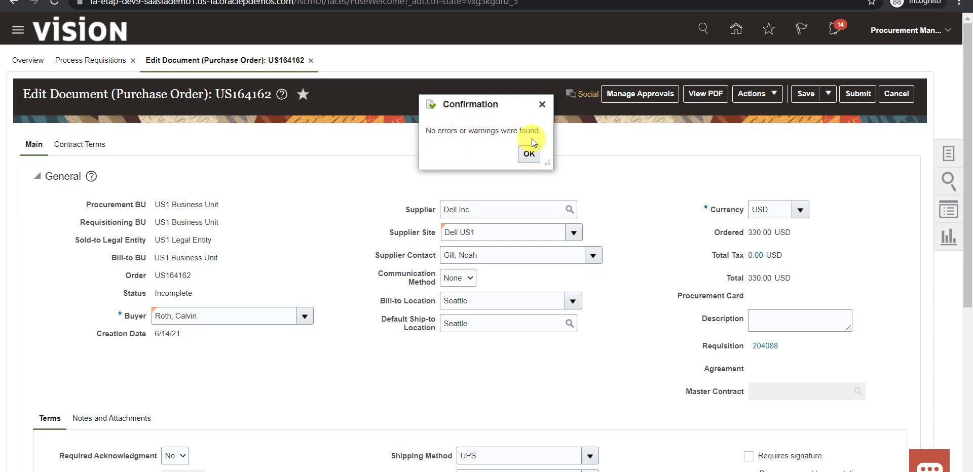
left_click(529, 155)
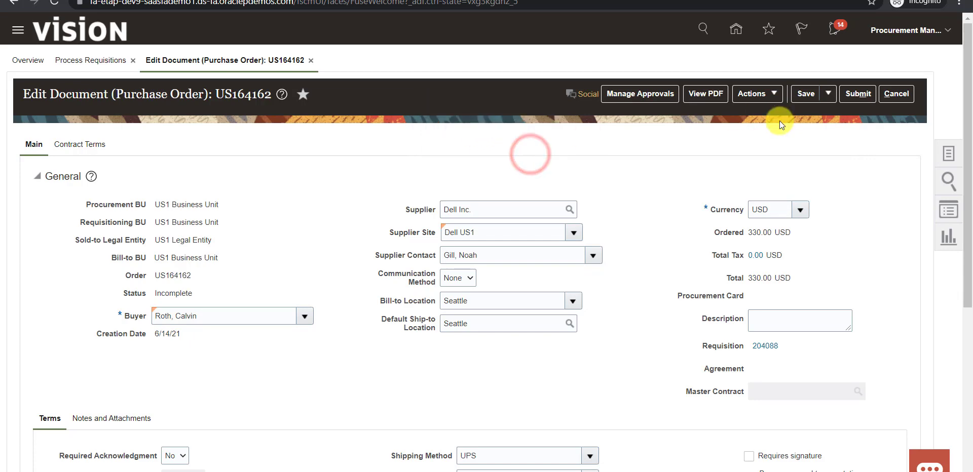
left_click(805, 95)
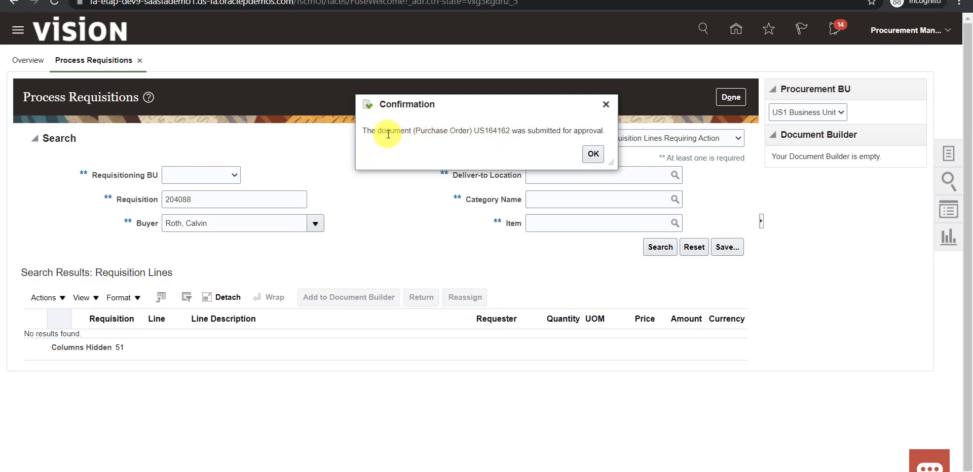
left_click(593, 154)
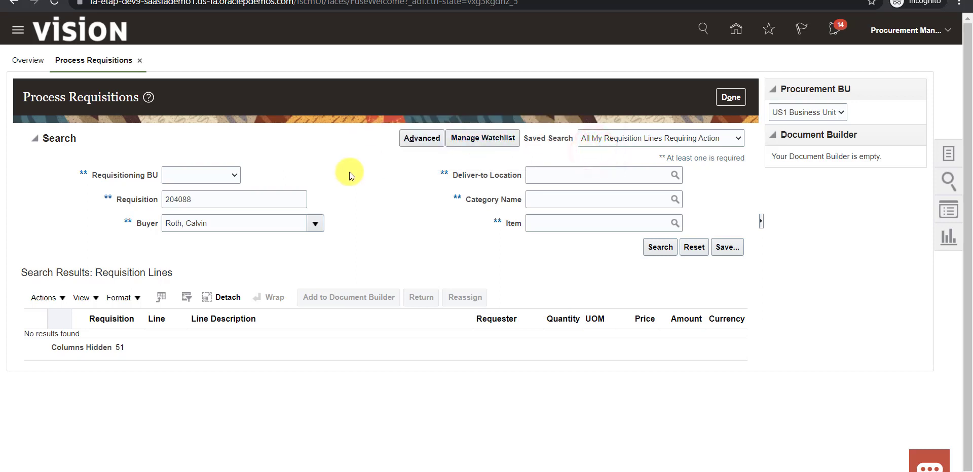
- Return to the home page and open the Manage Orders task in the Purchase Orders work area
left_click(736, 27)
left_click(524, 283)
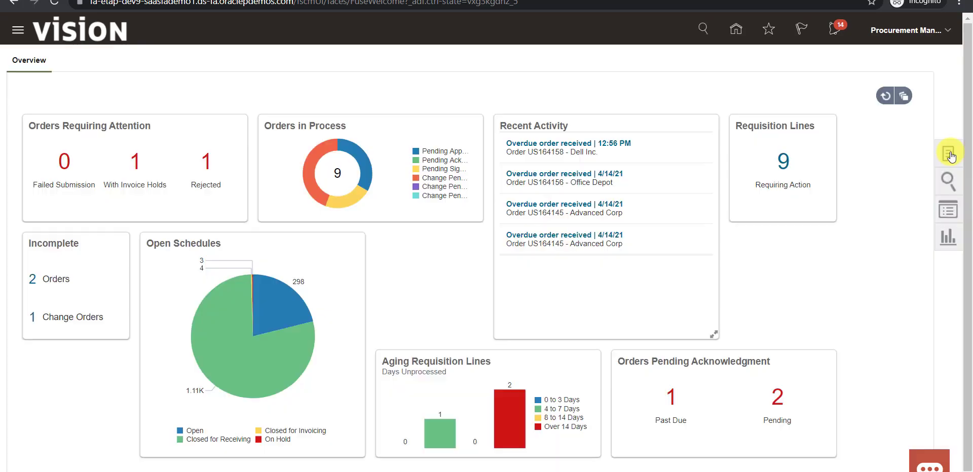
left_click(949, 154)
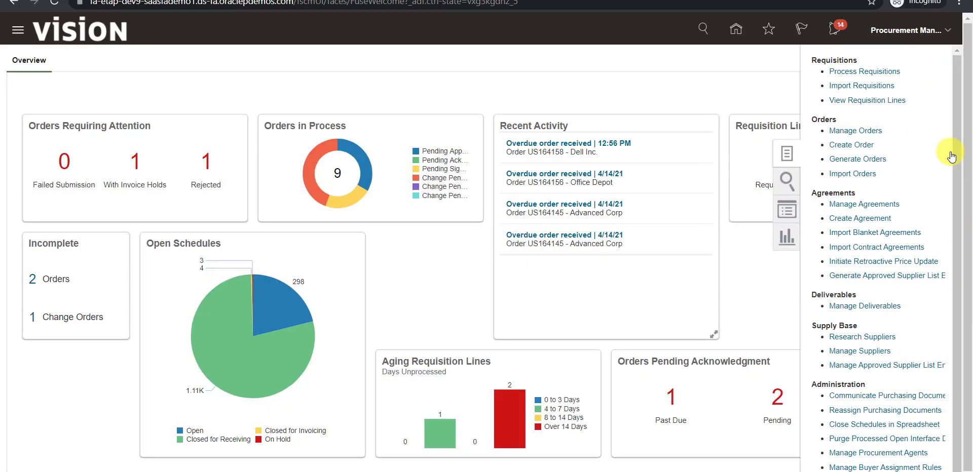
left_click(868, 134)
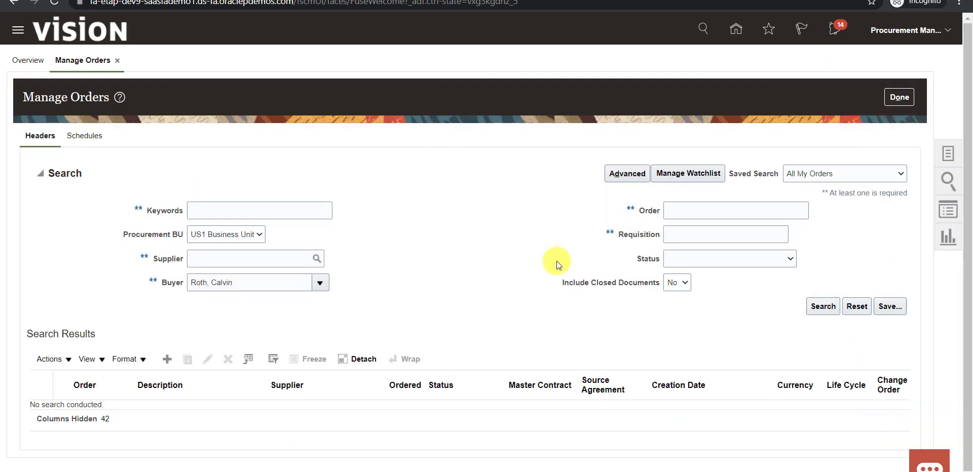
- Copy the purchase order number from the text file and search Manage Orders for that order
key("alt+Tab")
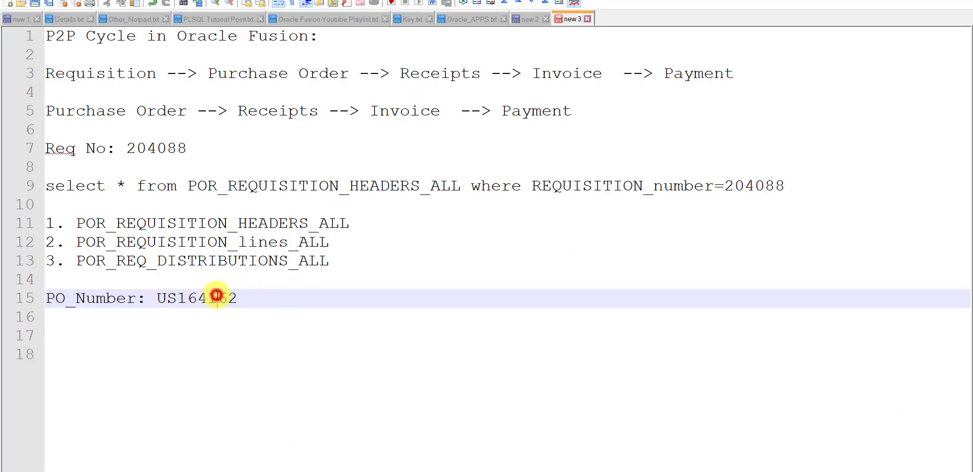
double_click(217, 298)
key("ctrl+c")
key("alt+Tab")
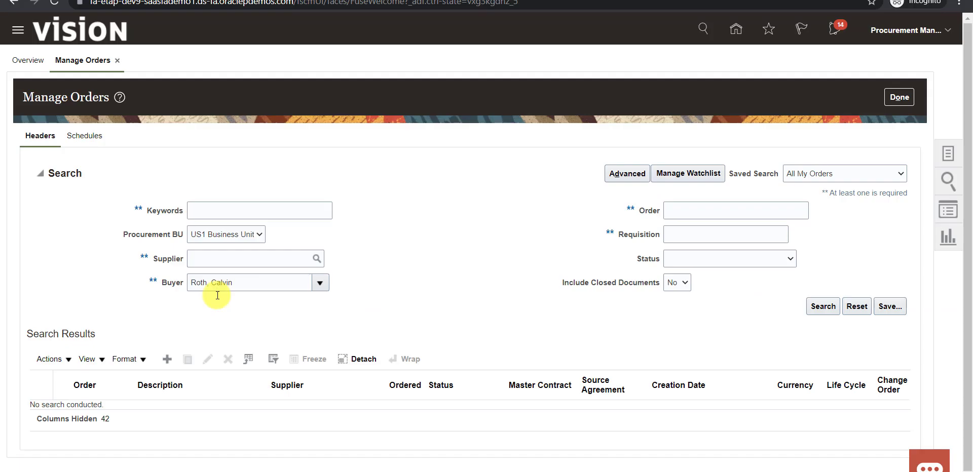
left_click(682, 210)
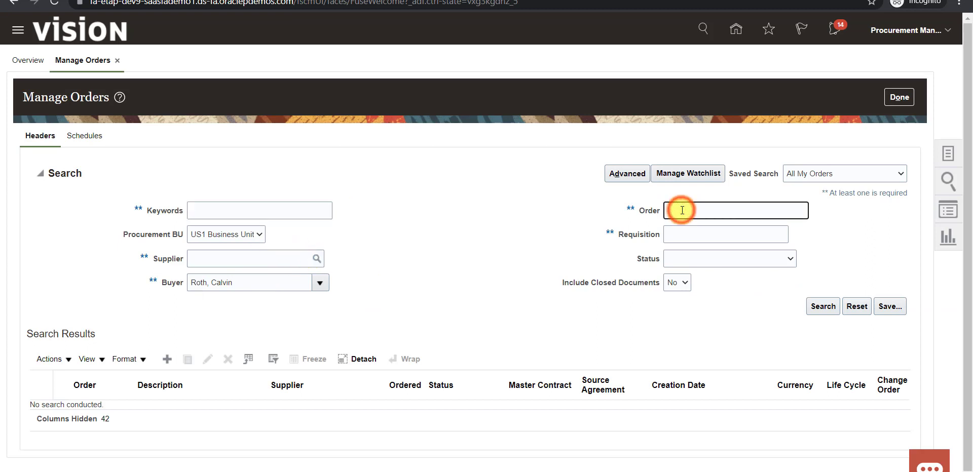
key("ctrl+v")
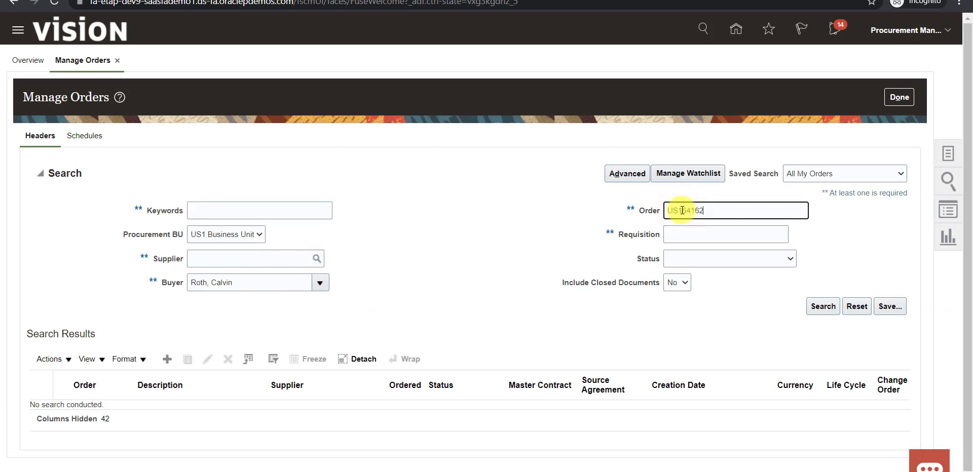
left_click(832, 305)
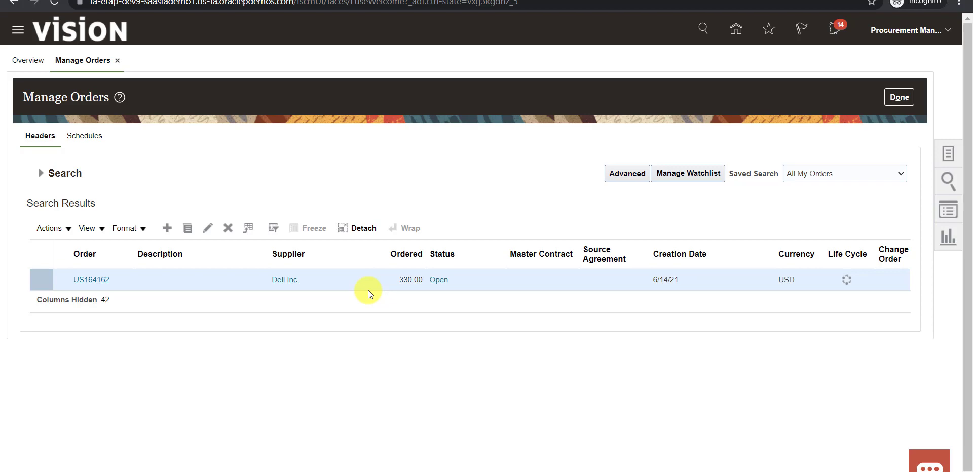
- Open the found purchase order to check its status, close it, and return to the home page
left_click(97, 282)
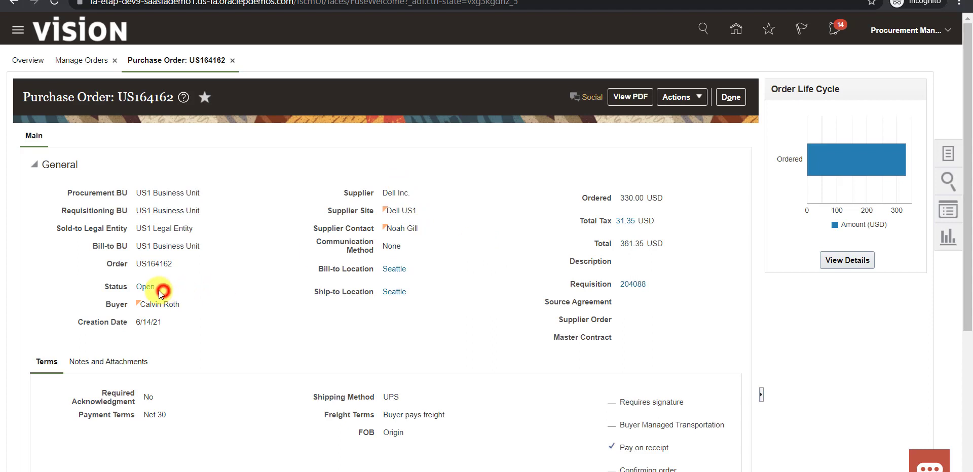
left_click_drag(156, 287, 136, 287)
left_click(224, 289)
left_click(732, 98)
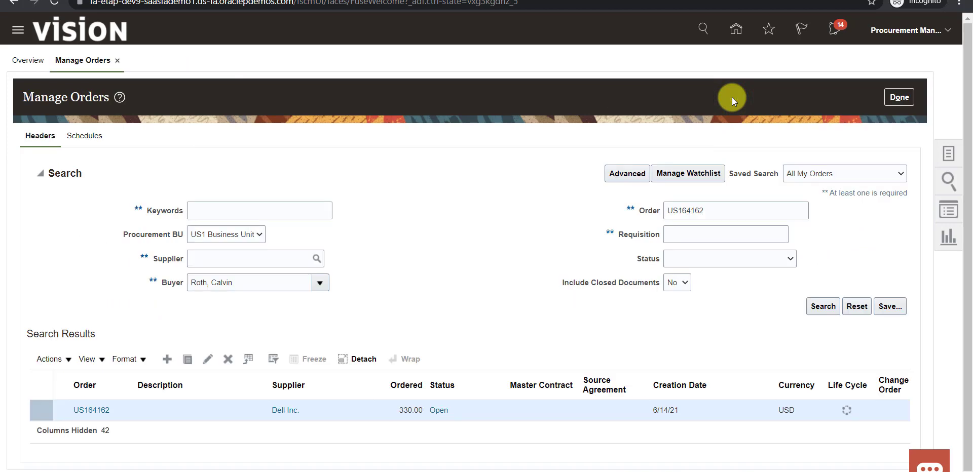
left_click(737, 30)
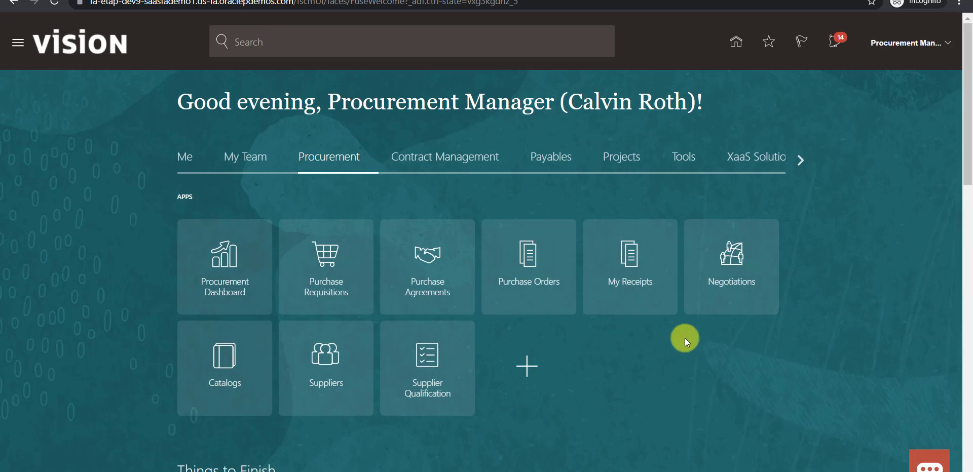
- In the text file, add a "-- Requisition Tables:" heading above the requisition table list and "-- PO Tables:" below the PO number
key("alt+Tab")
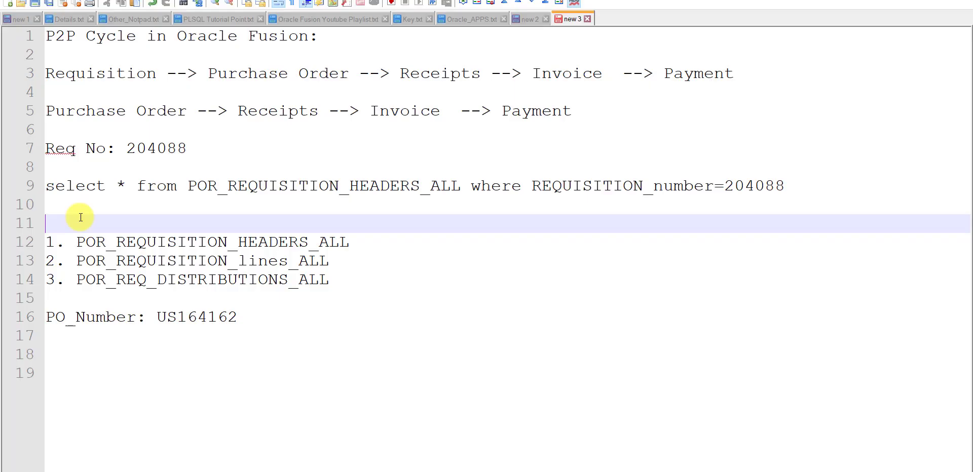
type("-- Requisition Tables:")
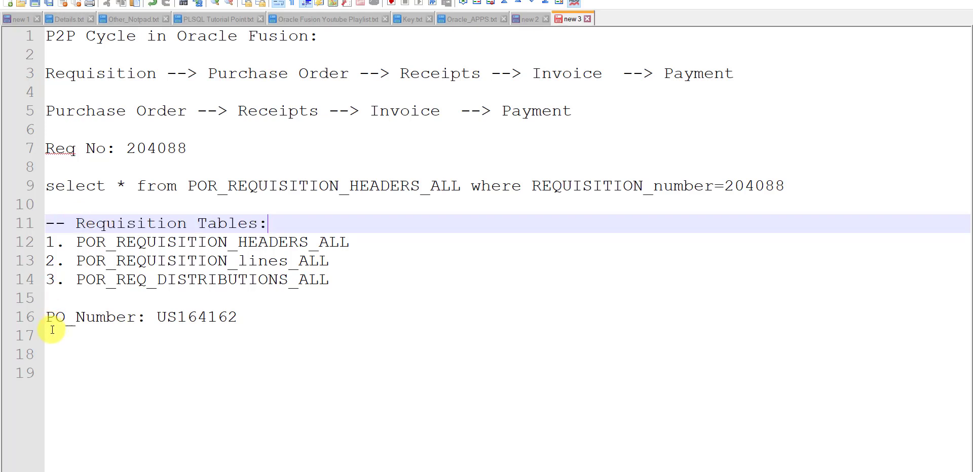
left_click(59, 350)
type("-- ")
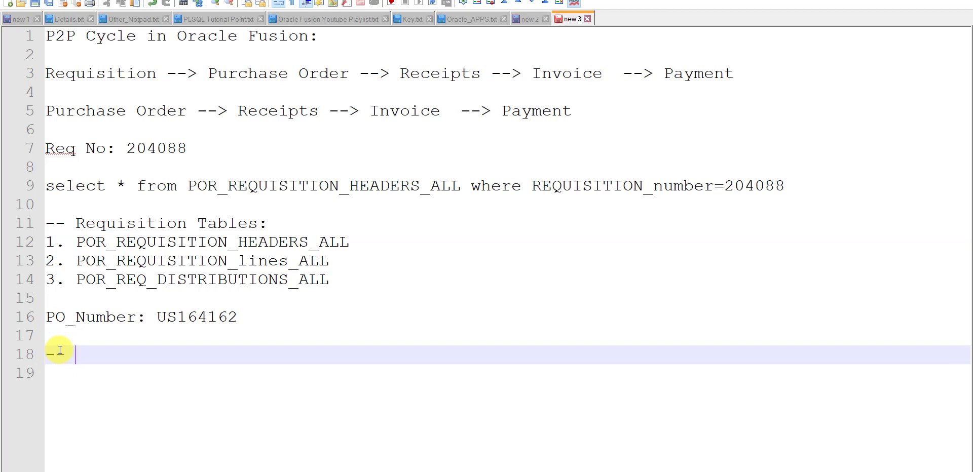
type("PO Tables:")
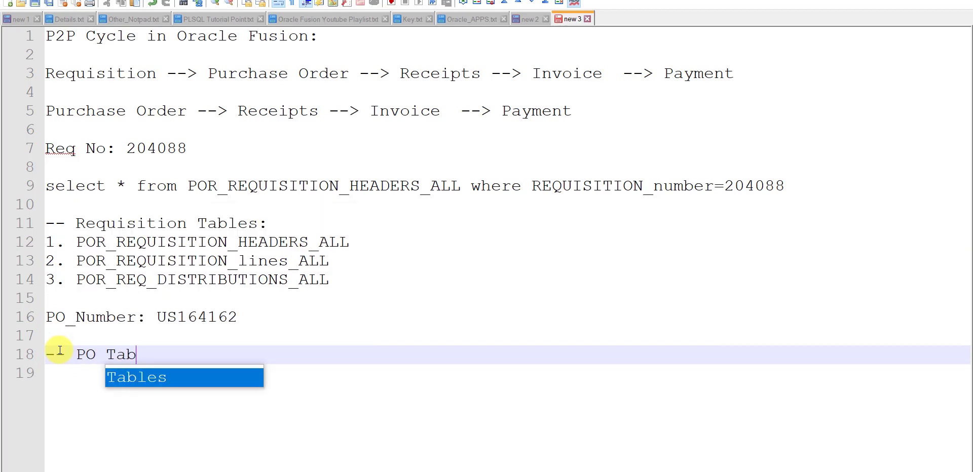
key("Return")
- List "PO_HEADERS_ALL." as item 1 under the PO Tables heading
type("1.")
scroll(19, 75, "down", 3)
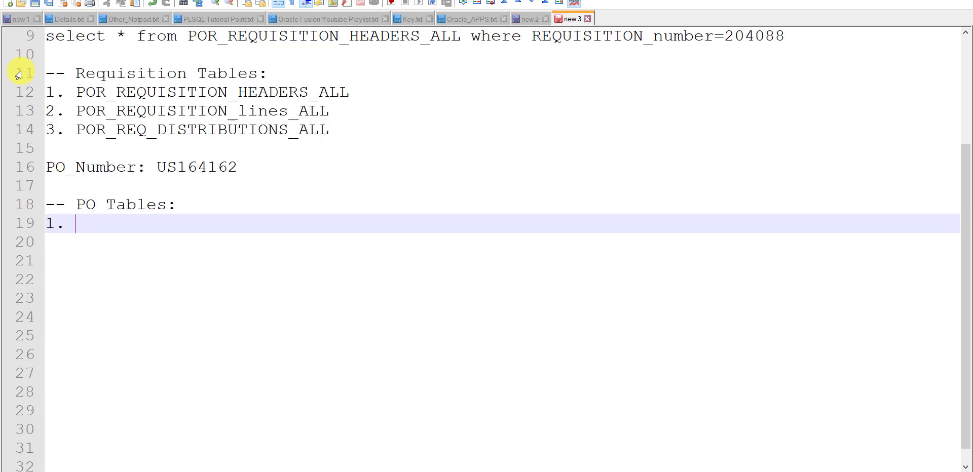
type("PO_HEADERS_ALL")
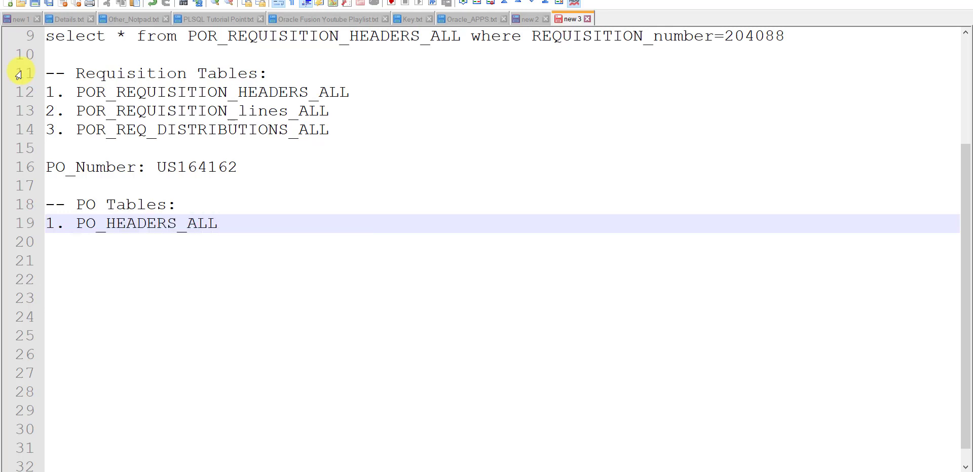
type(".")
key("Return")
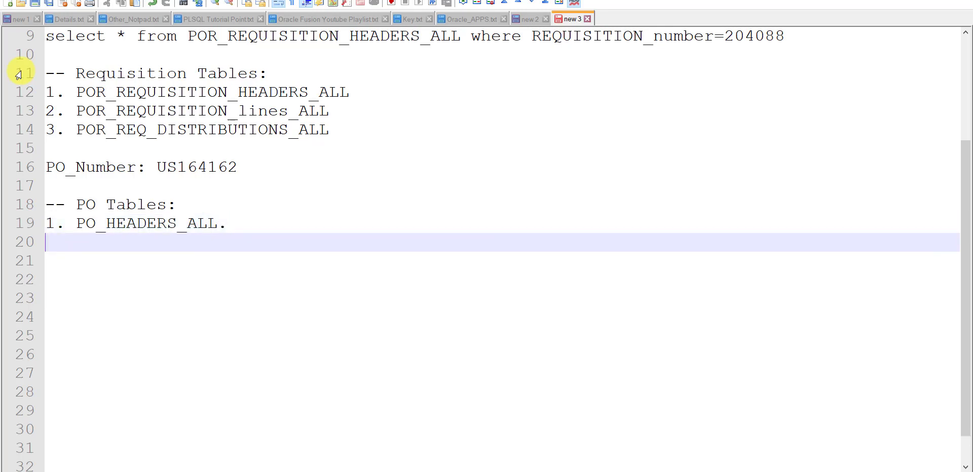
- Add item 2 to the PO table list by copying the first table name and changing it to "PO_LINES_ALL."
type("2.")
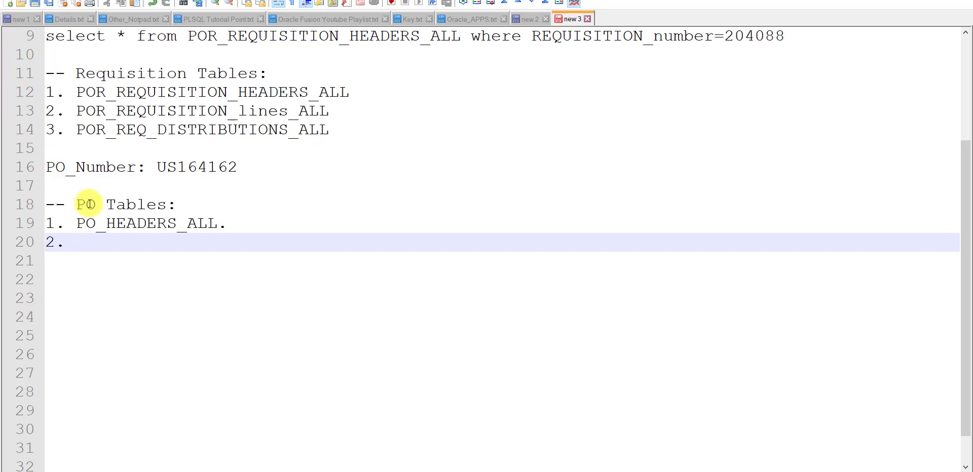
left_click_drag(76, 224, 227, 224)
key("ctrl+c")
left_click(146, 248)
key("ctrl+v")
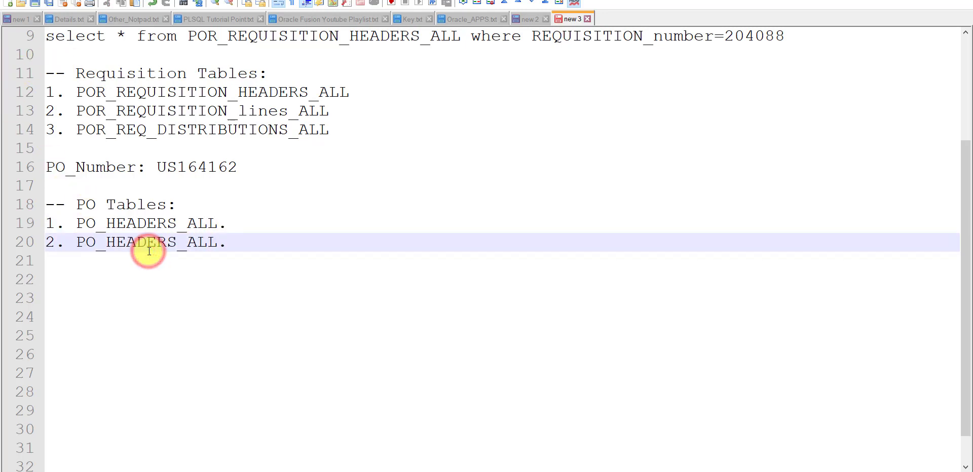
left_click_drag(107, 243, 169, 243)
type("LINES")
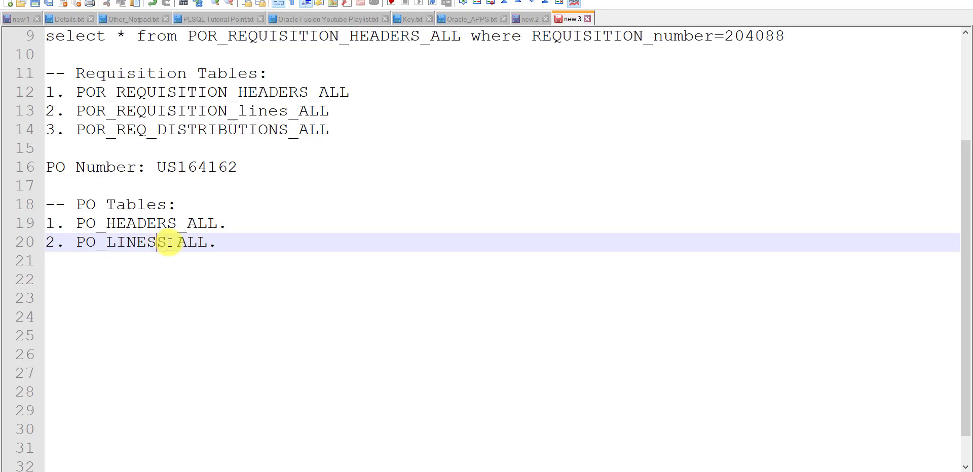
key("Delete")
left_click(224, 242)
- Add "PO_DISTRIBUTIONS_ALL." as item 3 of the PO table list and start a new line below it
key("Return")
type("3.")
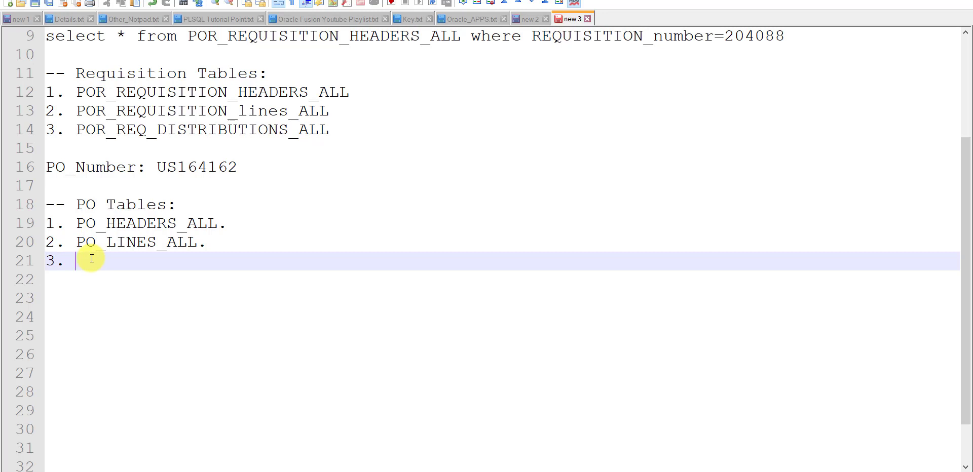
type("PO_DISTRIBUTIONS_ALL")
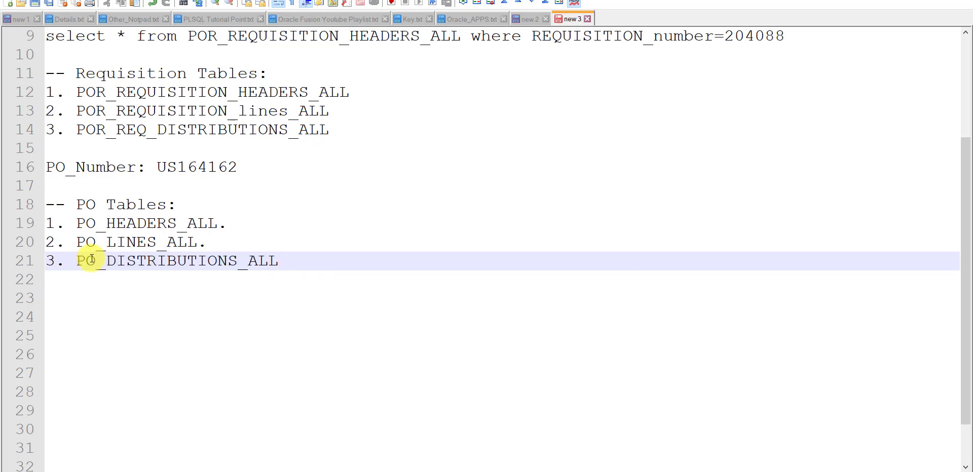
type(".")
key("Return")
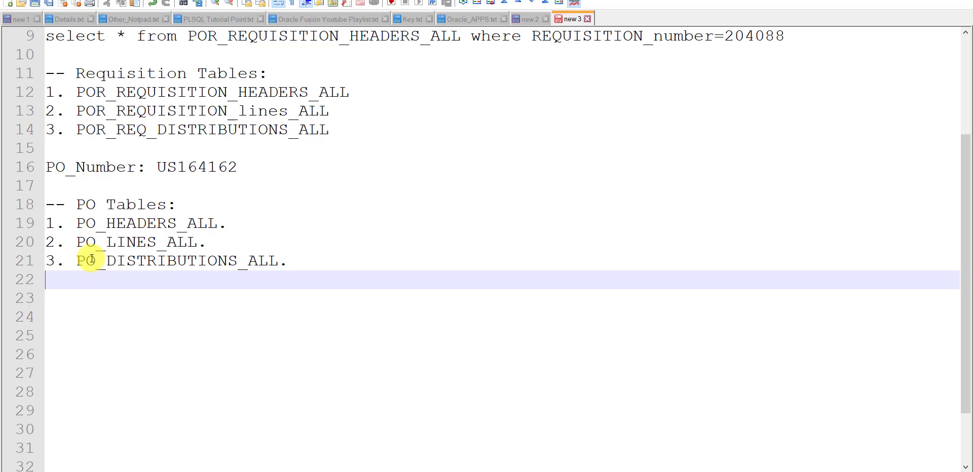
- Add "PO_LINES_LOCATIONS_ALL." as item 4 of the PO table list
type("4. PO")
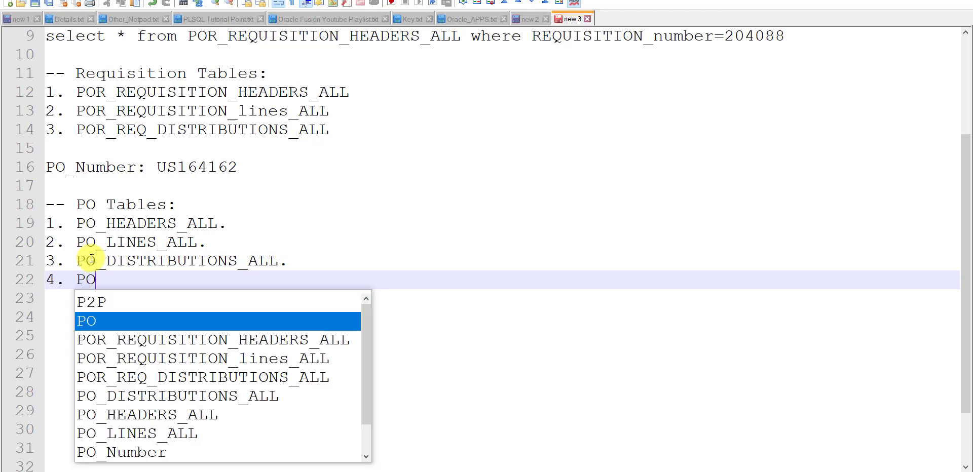
key("BackSpace")
key("BackSpace")
type("PO_")
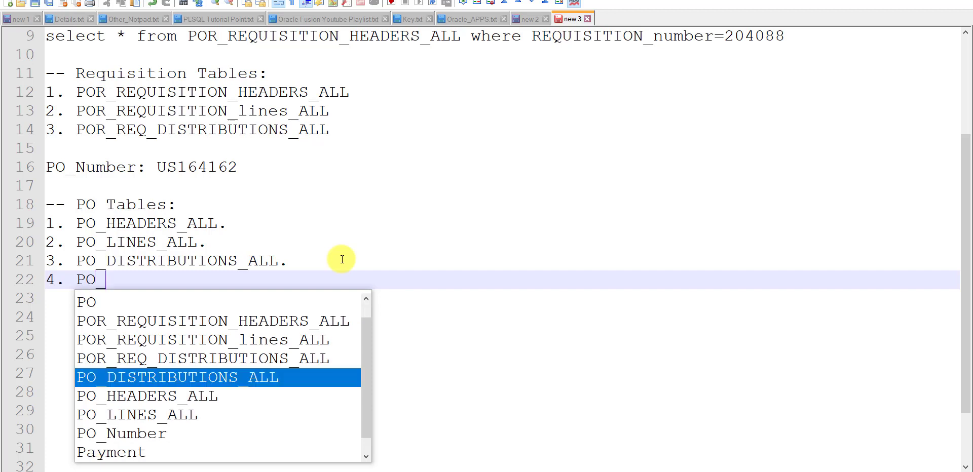
type("LINES_LOCATIONS_ALL")
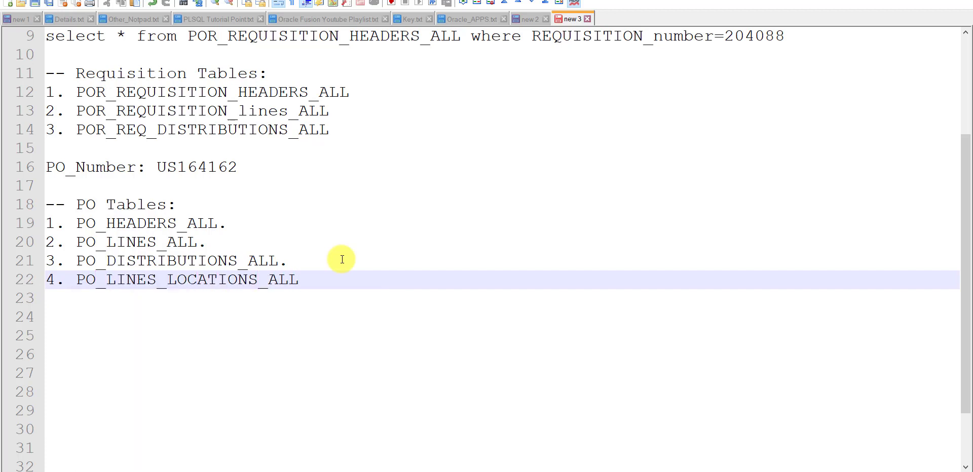
type(".")
- Switch to the data model in the browser and begin the REQ data set's query on PO_HEADERS_ALL with a where condition on segment1
left_click(327, 354)
left_click(319, 438)
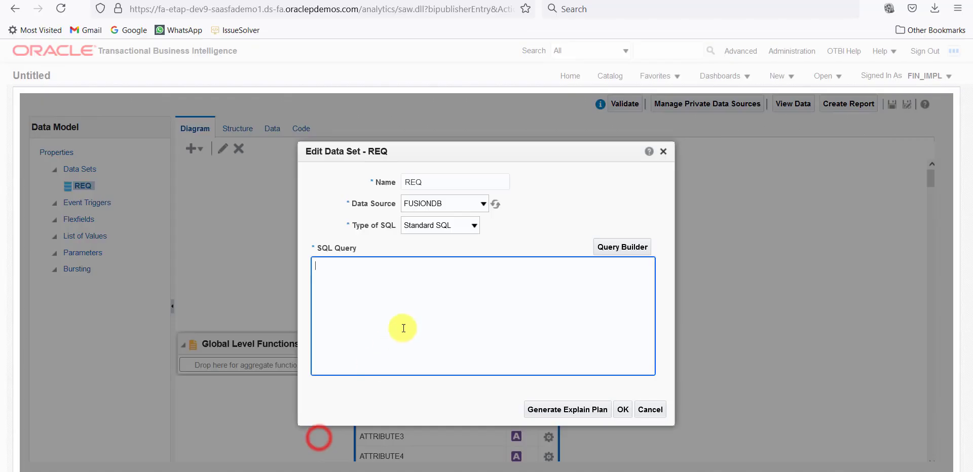
type("se")
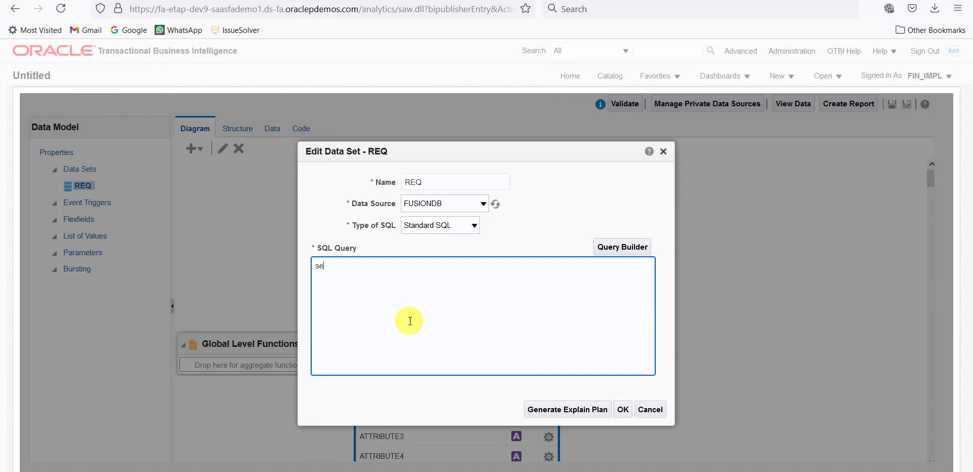
type("lct * from PO_HEADERS_ALL where")
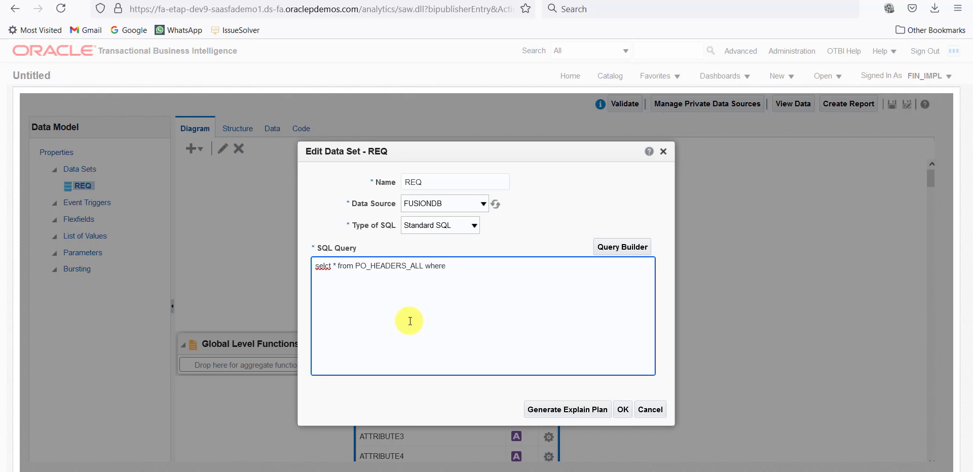
type(" segment1")
- Complete the segment1 condition with the quoted PO number copied from the text file and save the data set
key("alt+Tab")
double_click(181, 166)
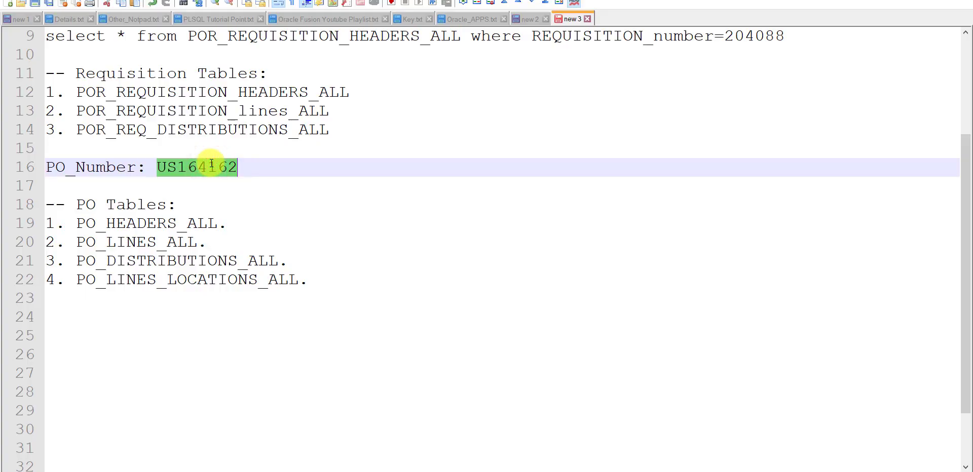
key("alt+Tab")
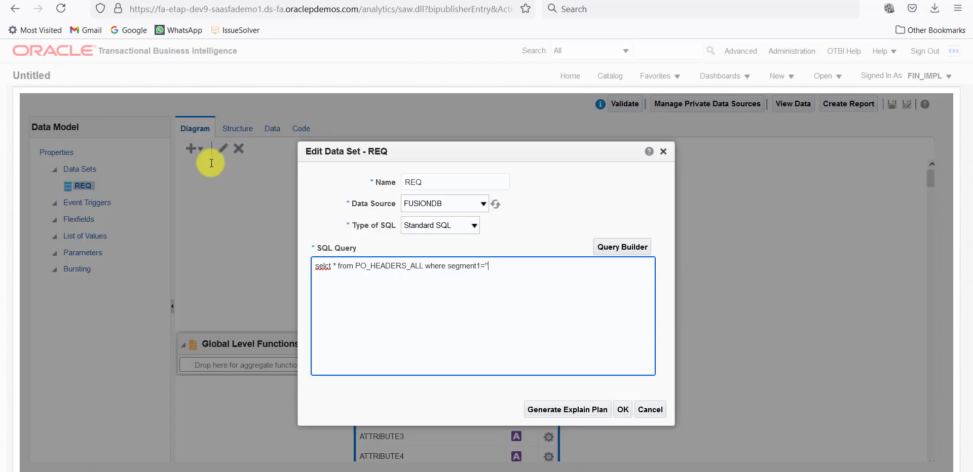
left_click(486, 264)
type("'US164162'")
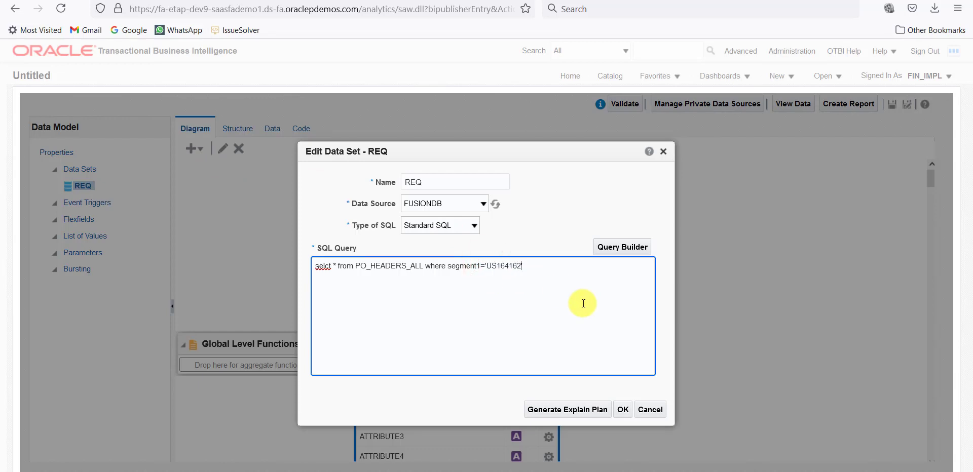
left_click(624, 410)
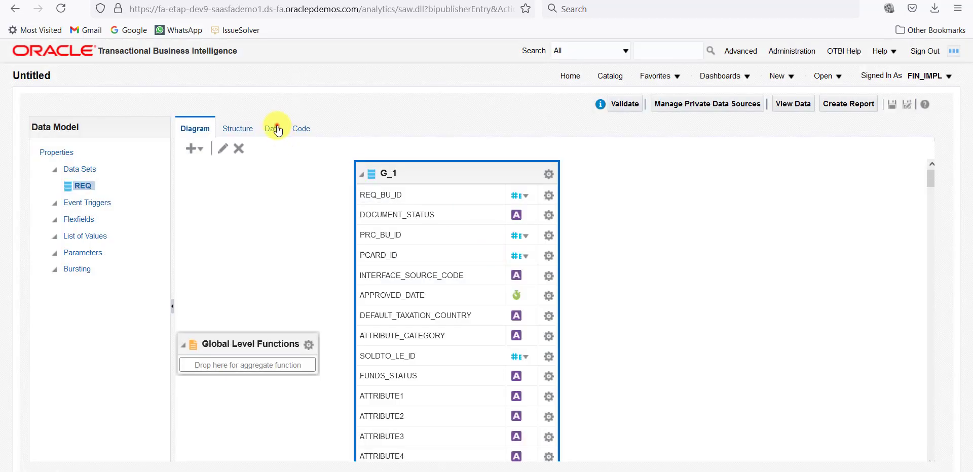
- Run the data set and examine the purchase order header's document status in table view
left_click(276, 129)
left_click(258, 158)
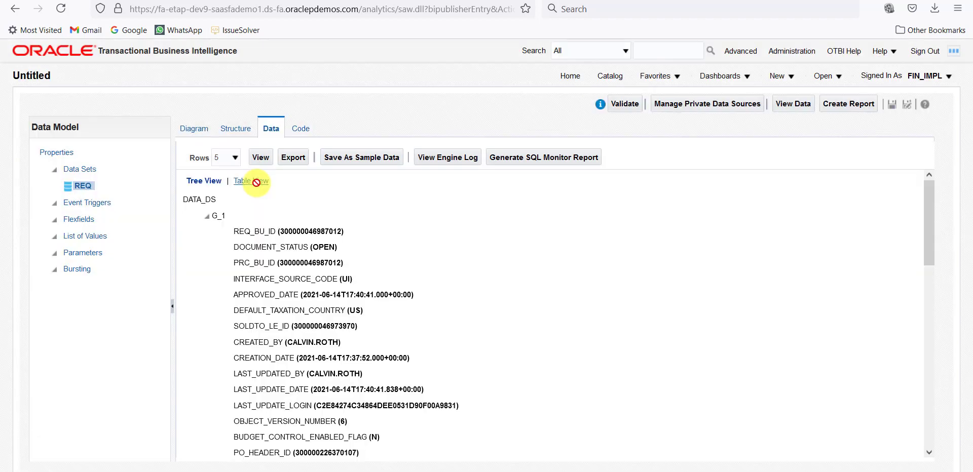
left_click(257, 181)
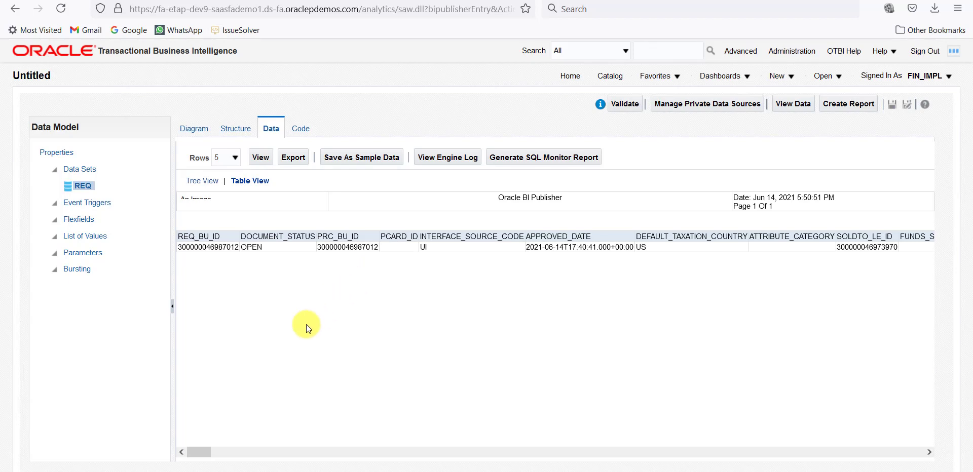
double_click(267, 246)
mouse_move(202, 452)
left_mouse_down()
mouse_move(317, 460)
mouse_move(196, 449)
left_mouse_up()
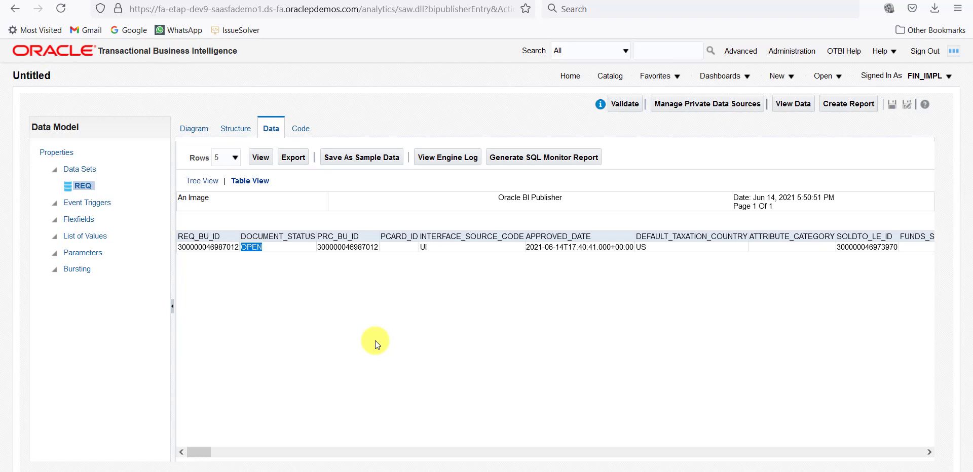
- Switch to the Oracle Fusion home page, open Purchase Orders and start a new order with the Purchase Order style
left_click(344, 458)
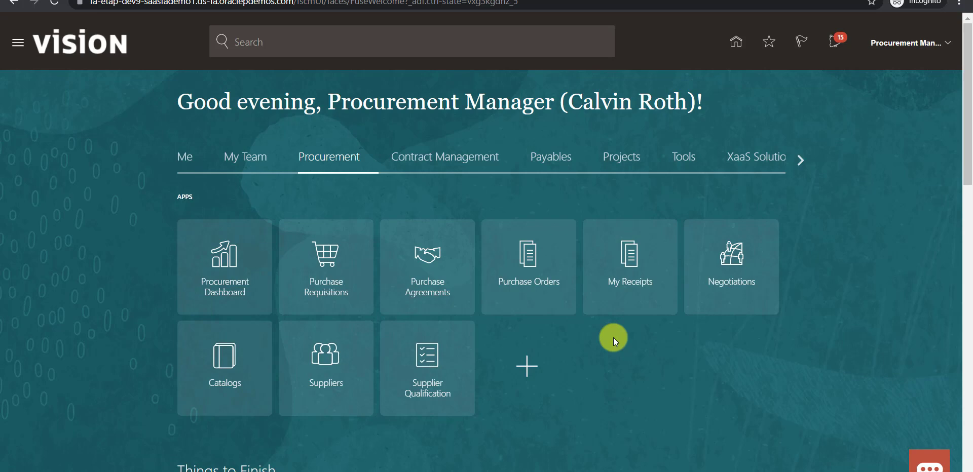
left_click(527, 267)
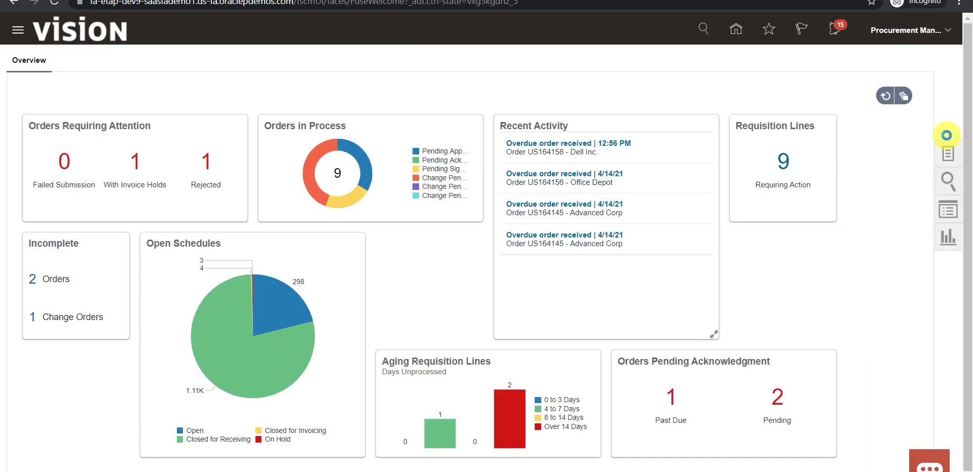
left_click(949, 155)
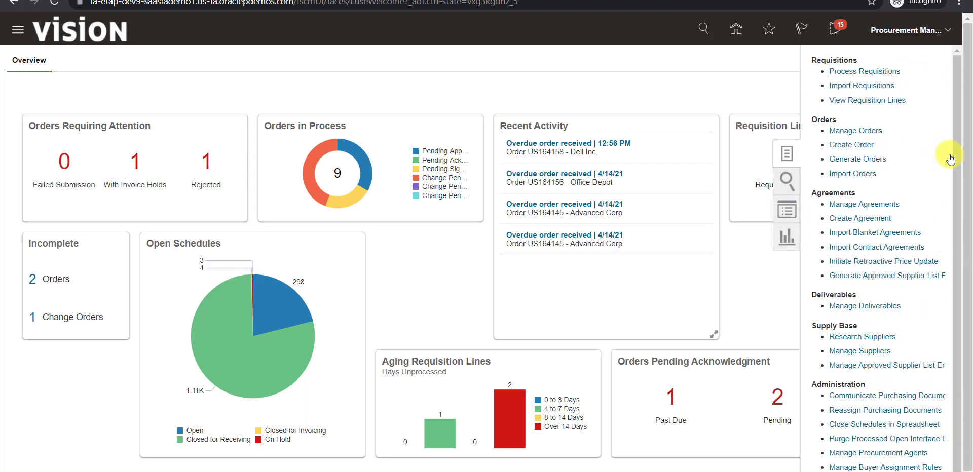
left_click(860, 150)
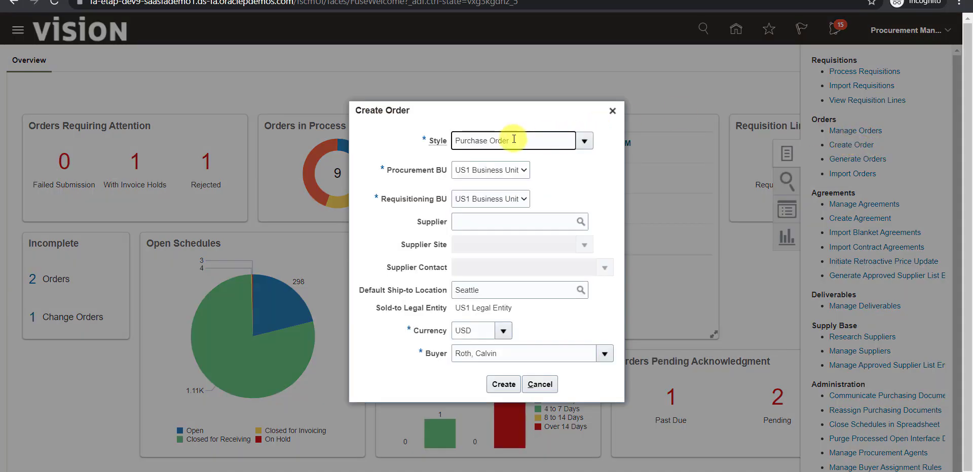
left_click(584, 144)
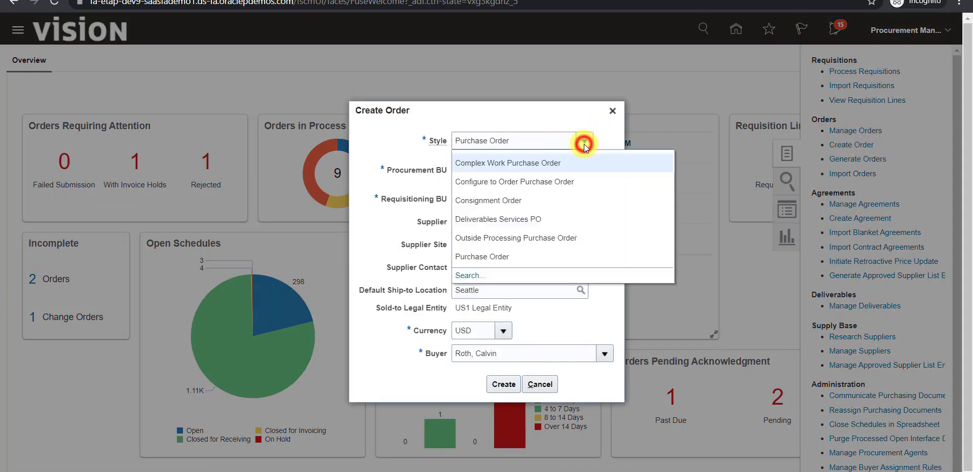
left_click(527, 258)
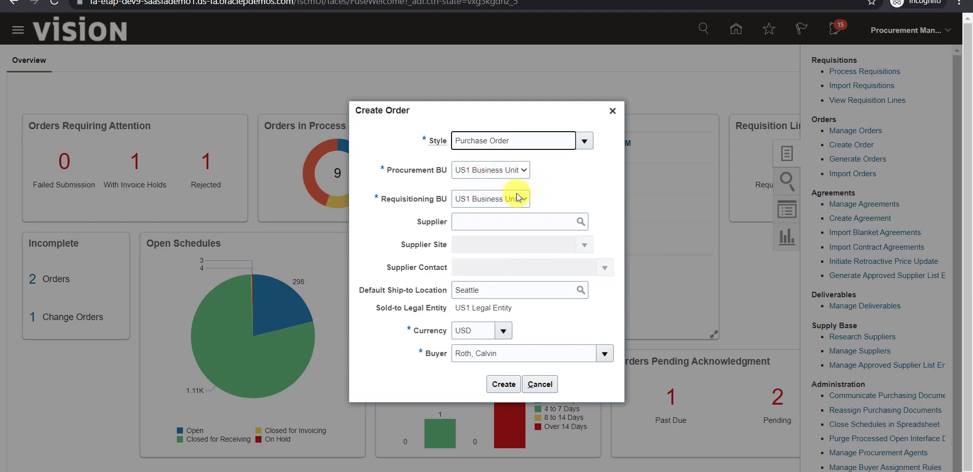
- Set the new order's supplier to Dell Inc. and create the order
left_click(483, 224)
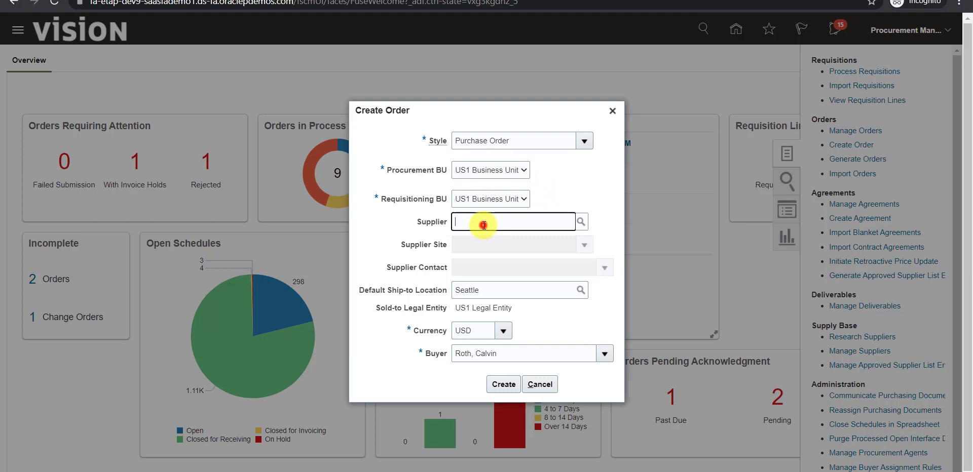
type("de")
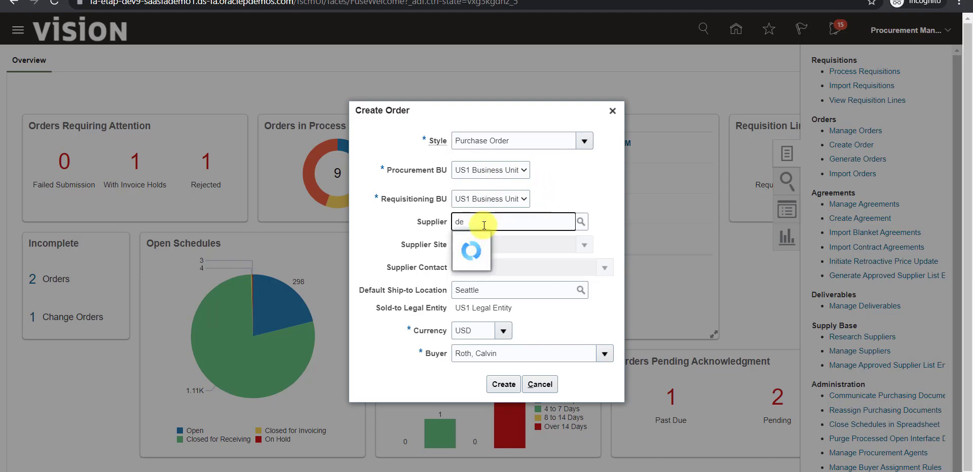
type("ll")
left_click(482, 250)
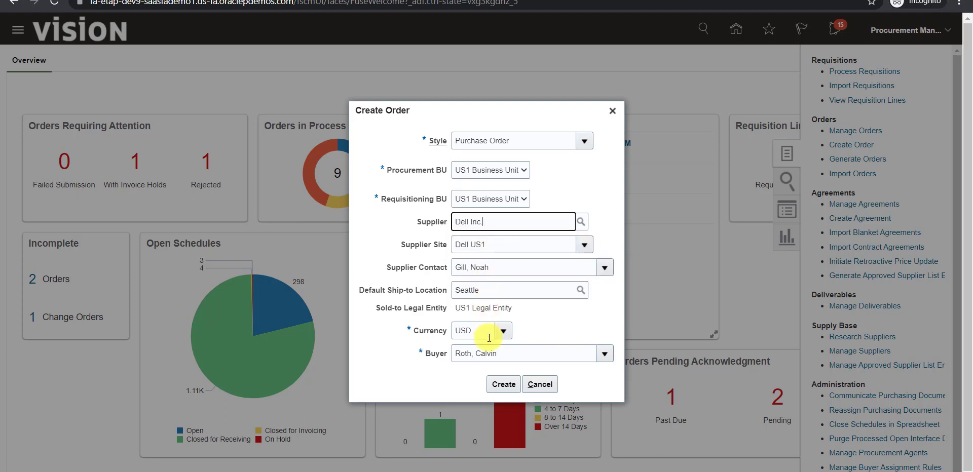
left_click(504, 386)
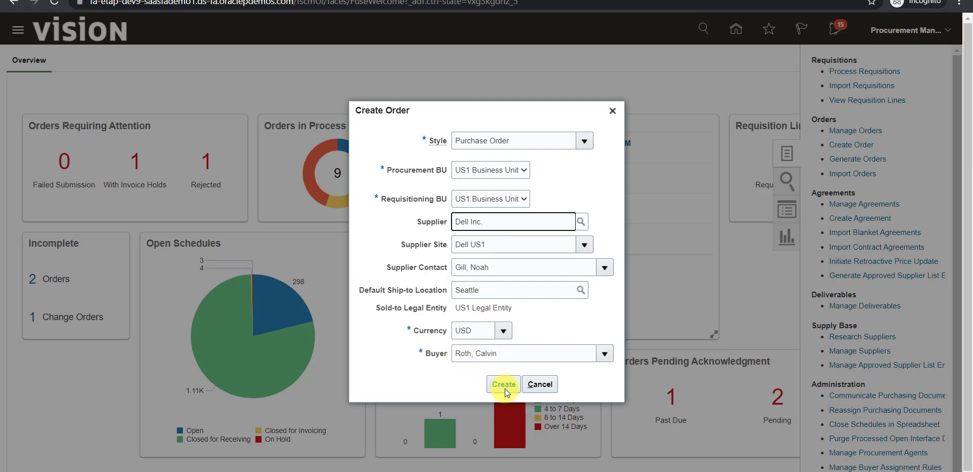
left_click(504, 386)
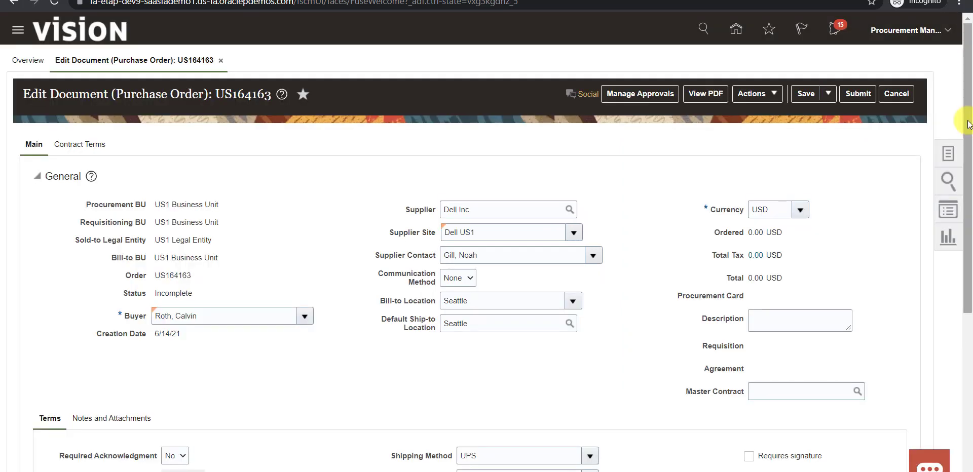
- Add a Goods line to the purchase order for item AS00106
scroll(968, 124, "down", 2)
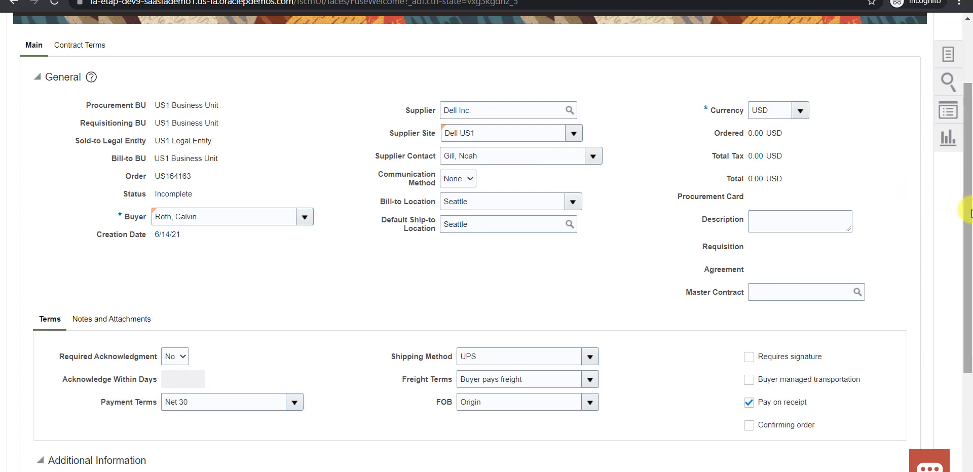
left_click_drag(970, 213, 970, 327)
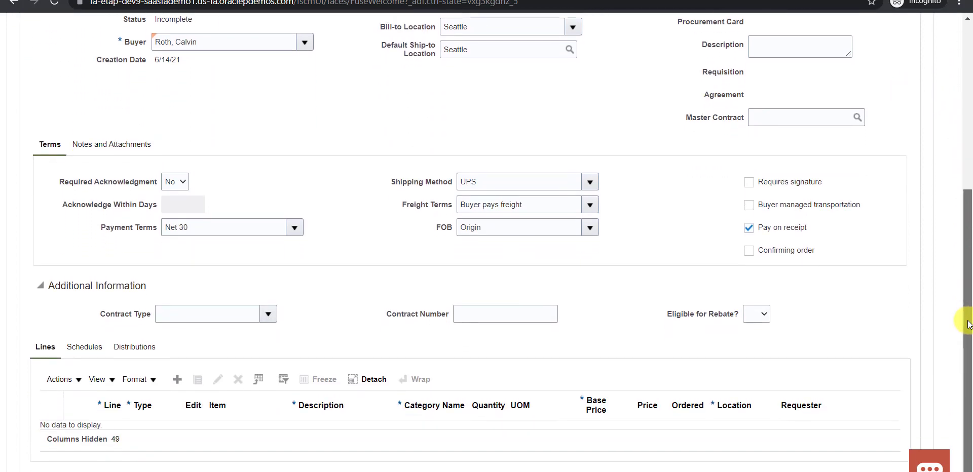
left_click(175, 381)
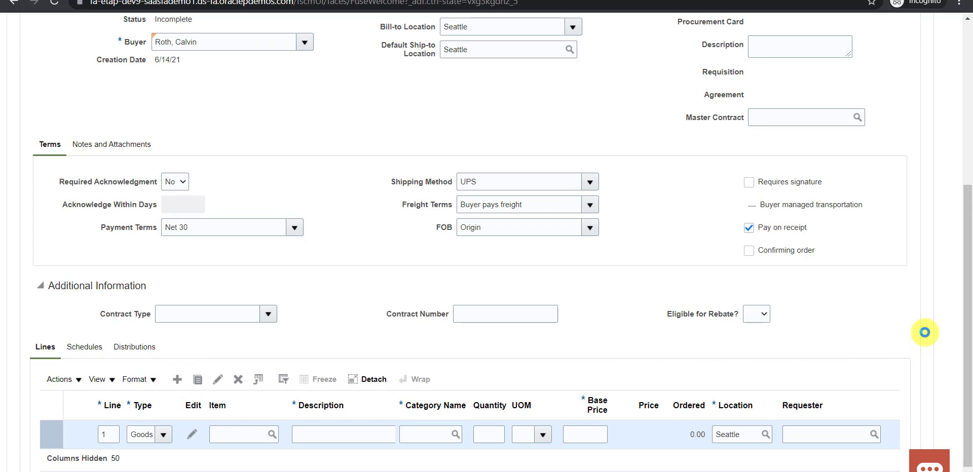
left_click(249, 439)
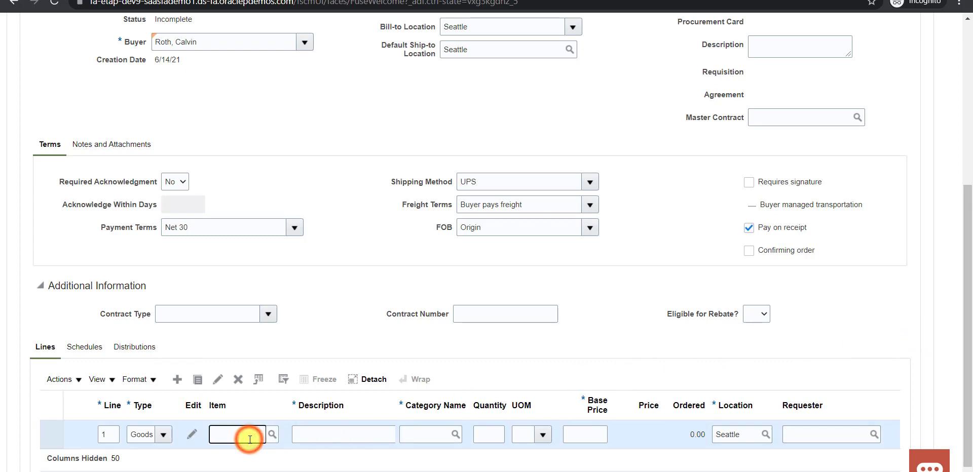
type("AS00106")
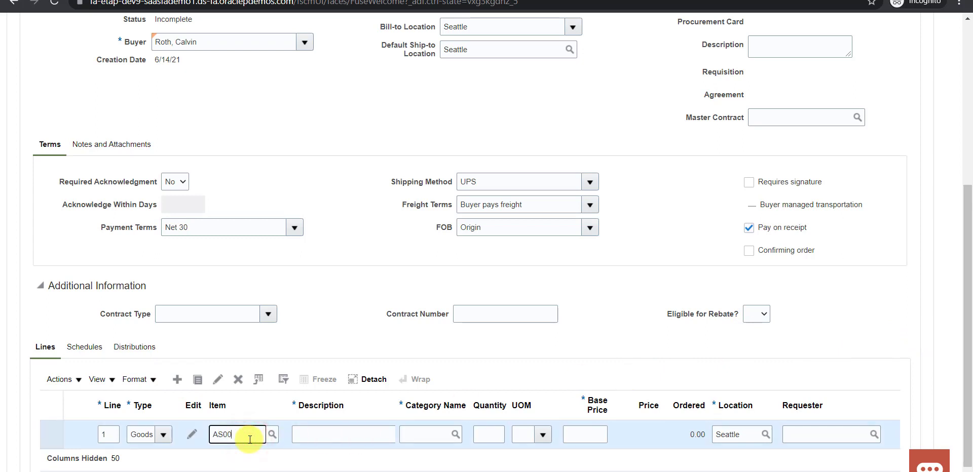
key("Tab")
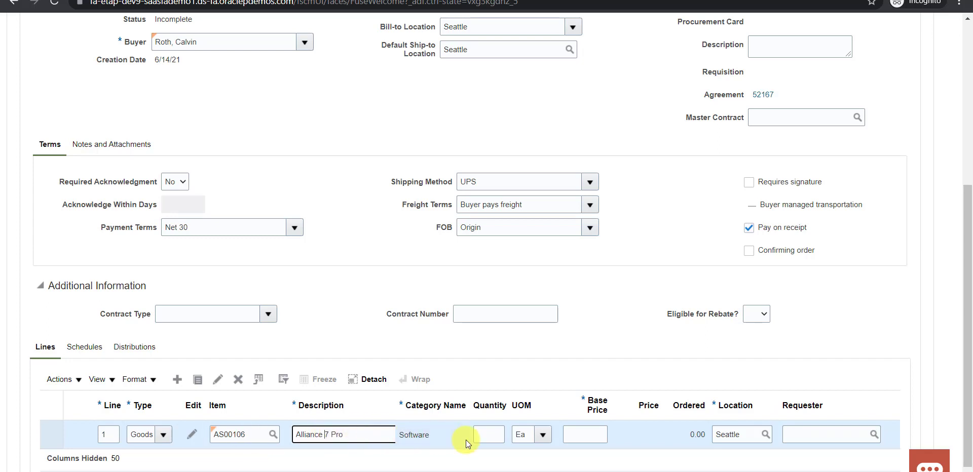
- Set the order line's quantity to 2 and its base price to 50, keeping Seattle as the location
left_click(485, 438)
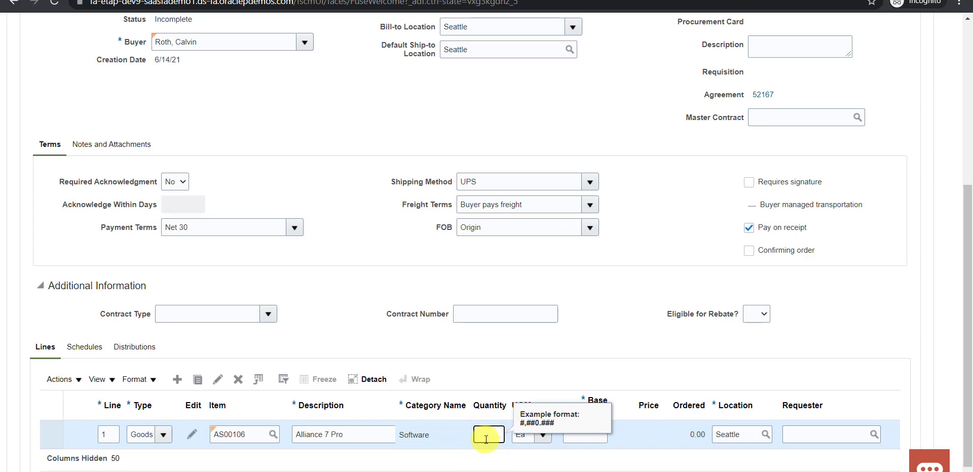
type("2")
key("Tab")
key("Tab")
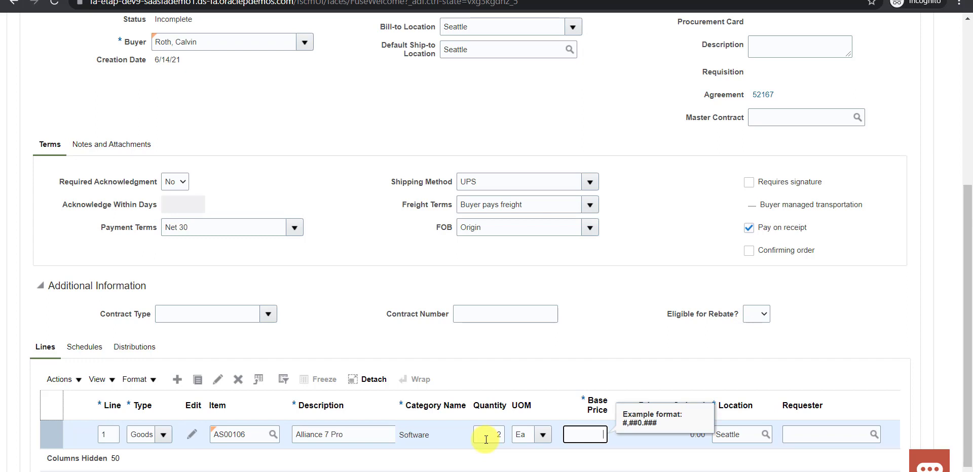
type("50")
key("Tab")
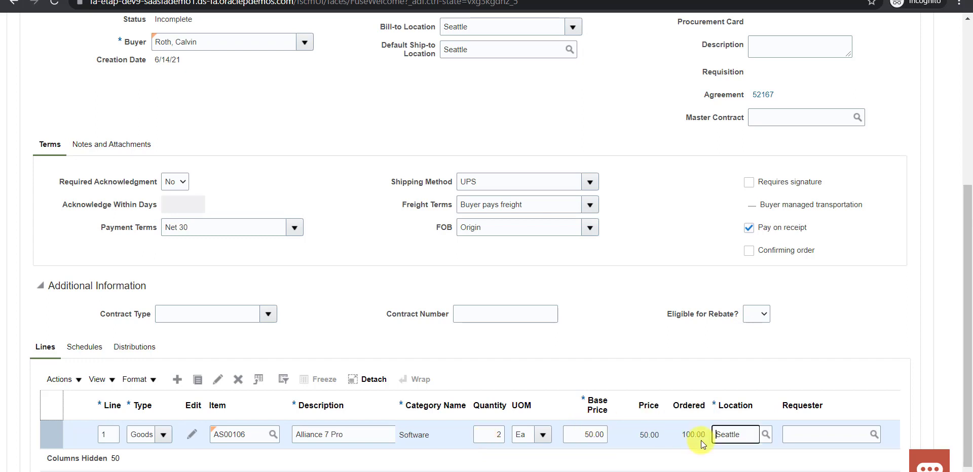
left_click(720, 433)
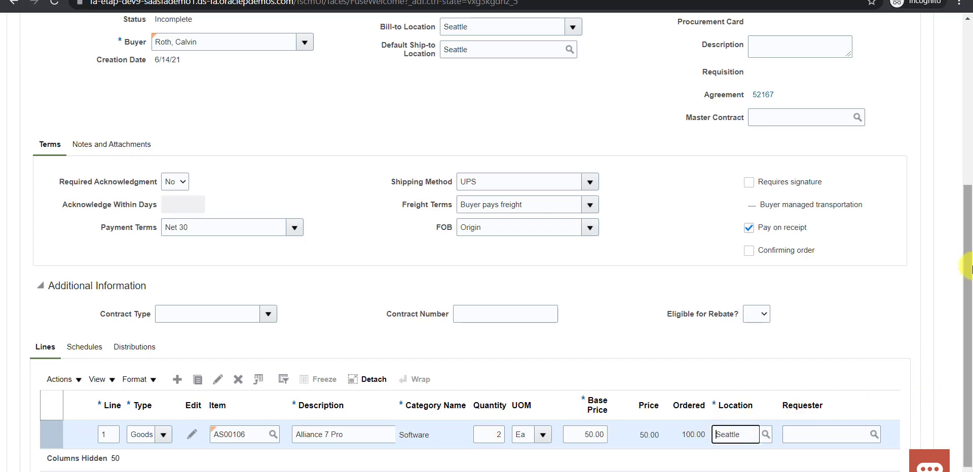
scroll(969, 266, "down", 1)
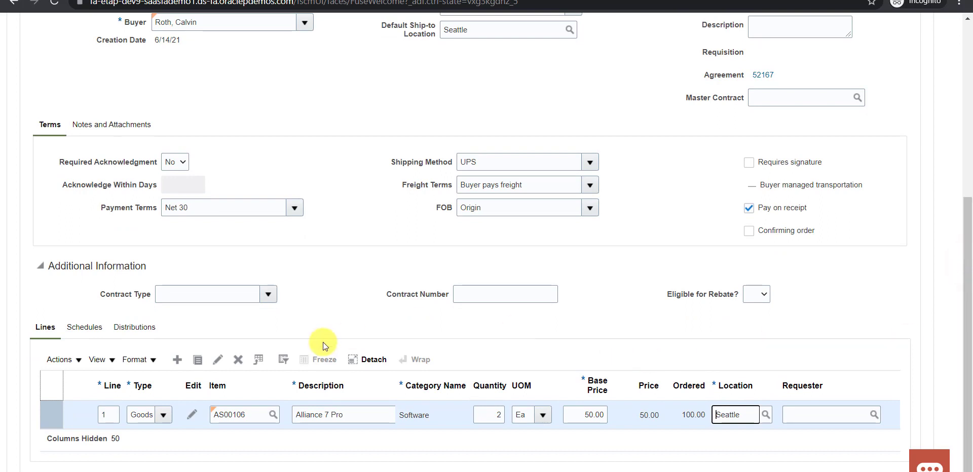
- Open the order's schedules and set the schedule's requested and promised delivery dates to 6/14/21
left_click(85, 332)
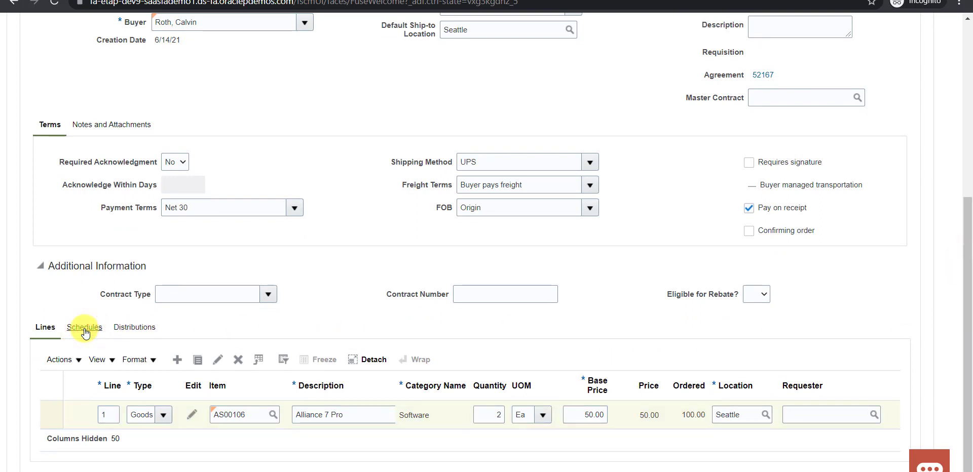
left_click_drag(967, 283, 969, 357)
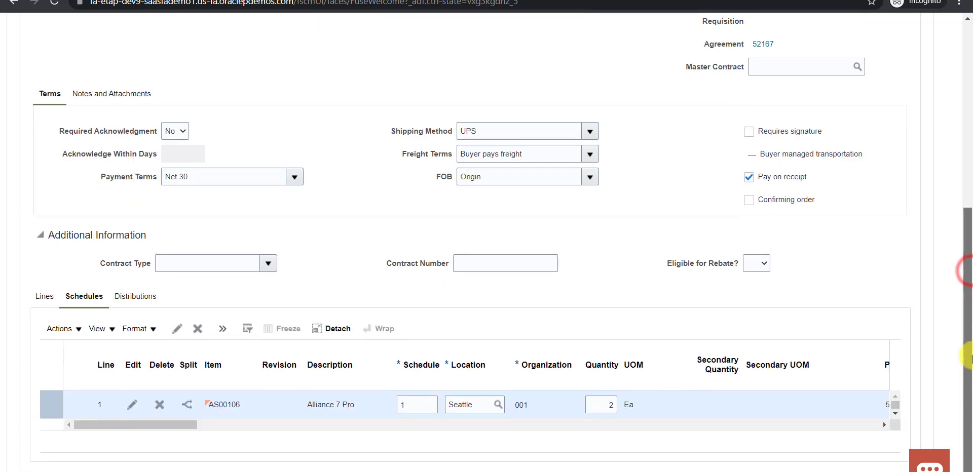
left_click_drag(180, 425, 284, 430)
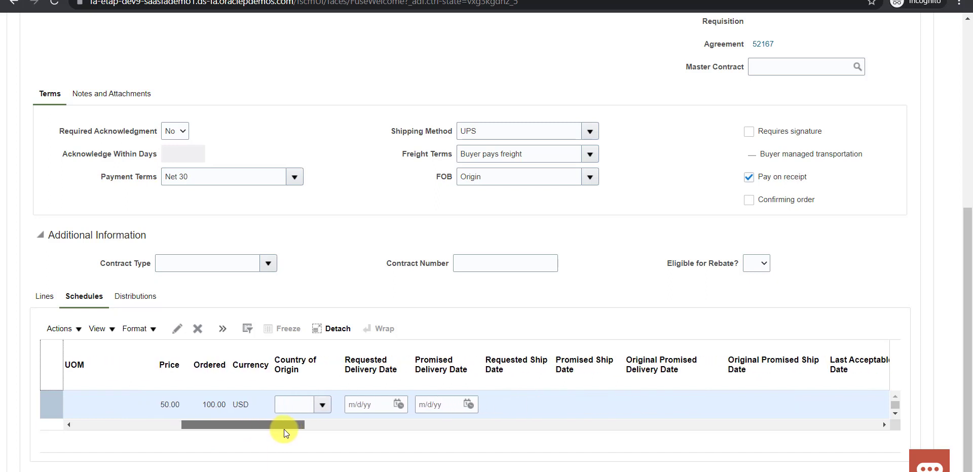
left_click(398, 404)
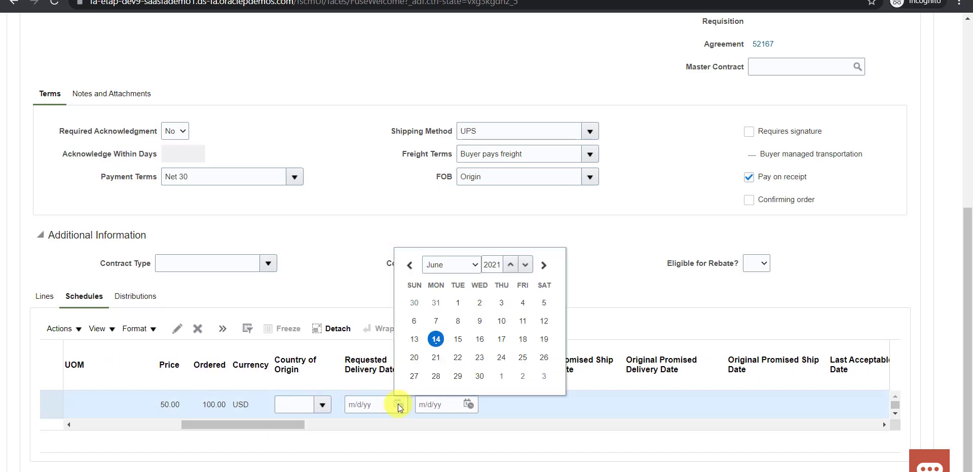
left_click(436, 340)
left_click(468, 404)
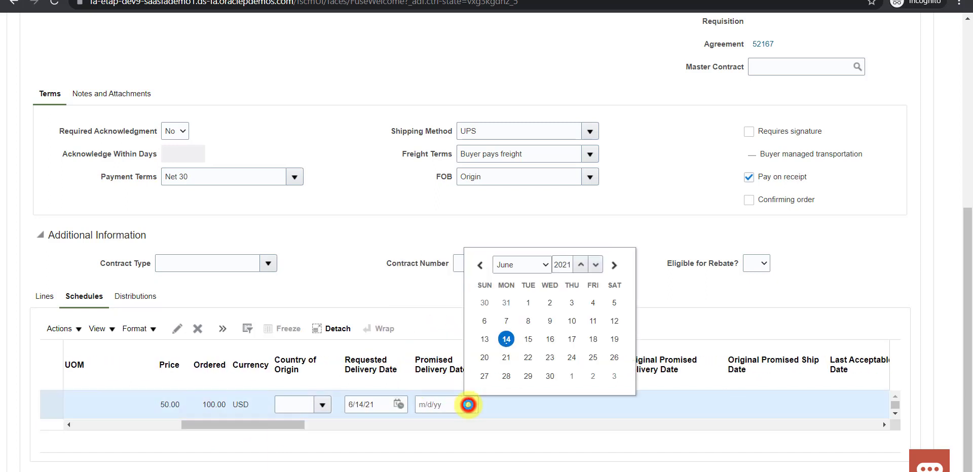
left_click(528, 340)
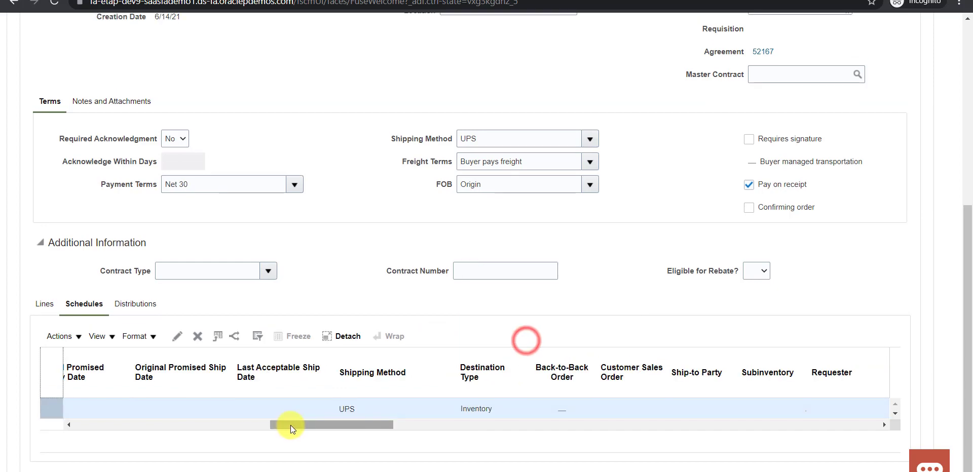
- Change the schedule's receipt routing to Standard receipt and open the order's distributions
left_click_drag(291, 425, 522, 456)
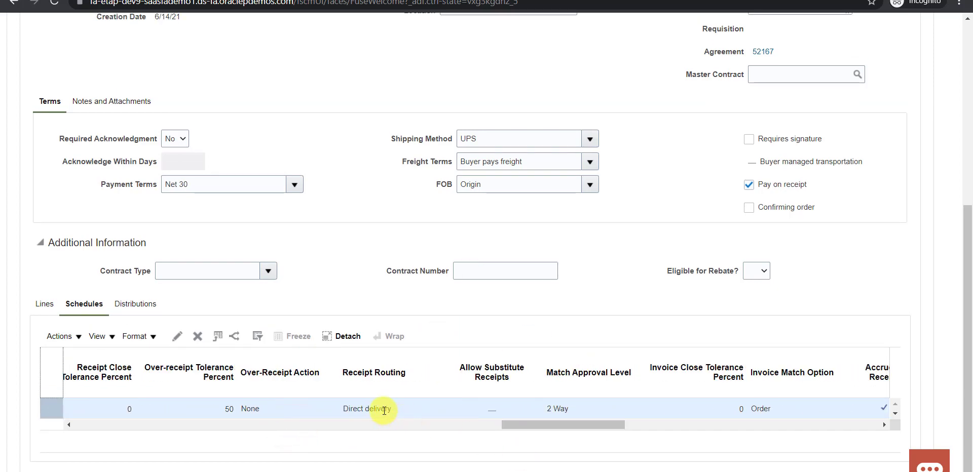
left_click(549, 425)
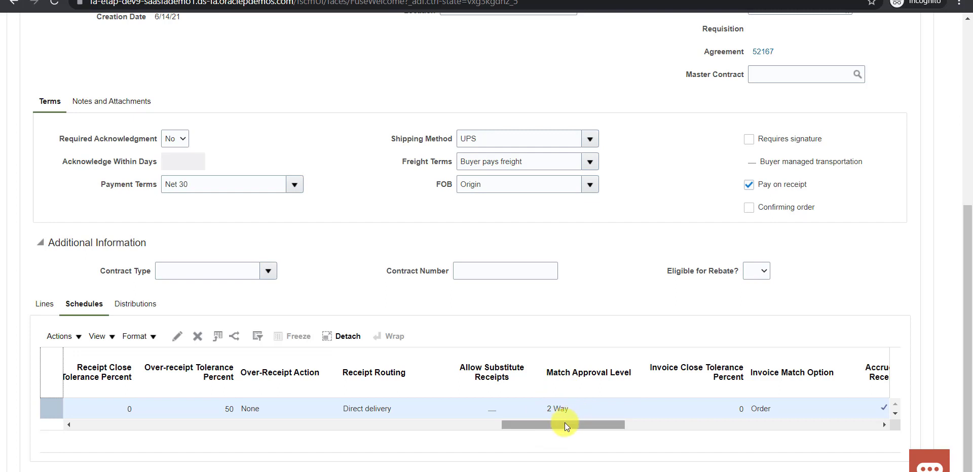
left_click(564, 426)
left_click_drag(563, 426, 637, 430)
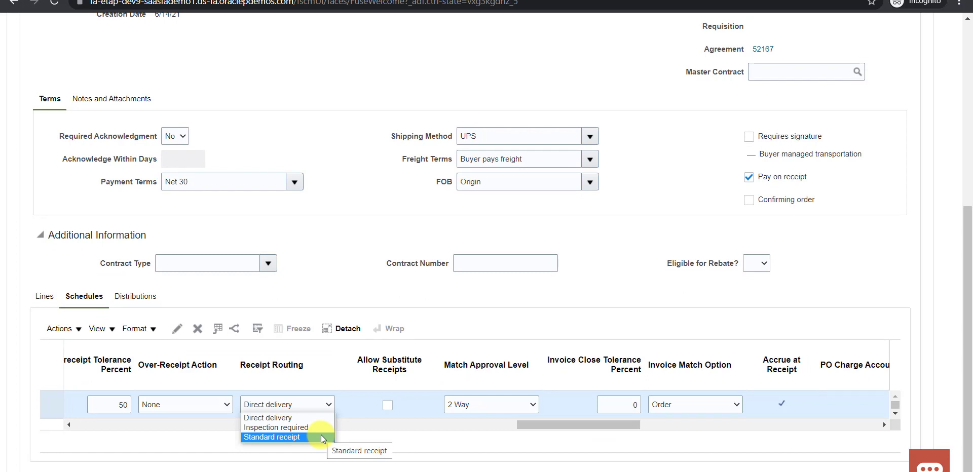
left_click(321, 437)
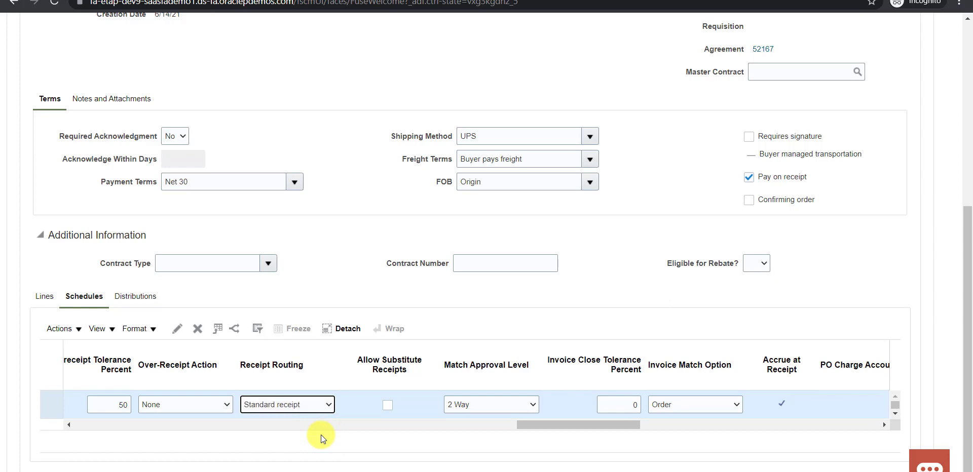
left_click_drag(544, 423, 184, 426)
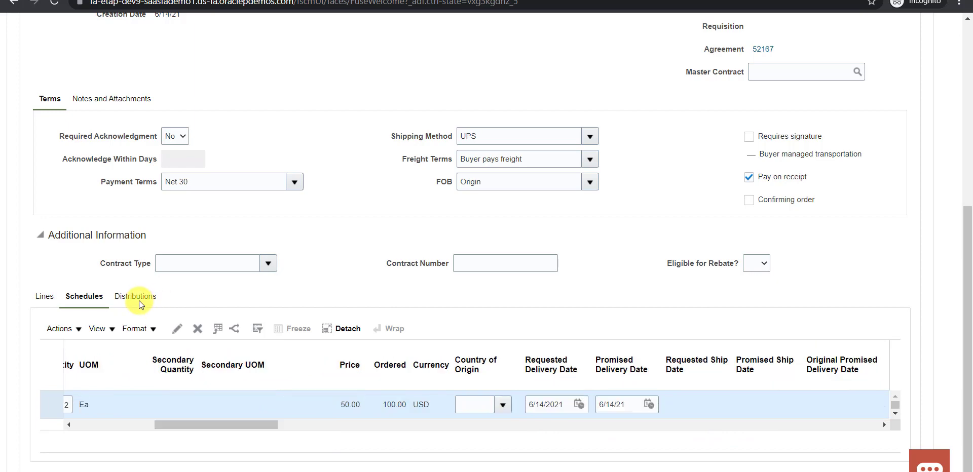
left_click(137, 301)
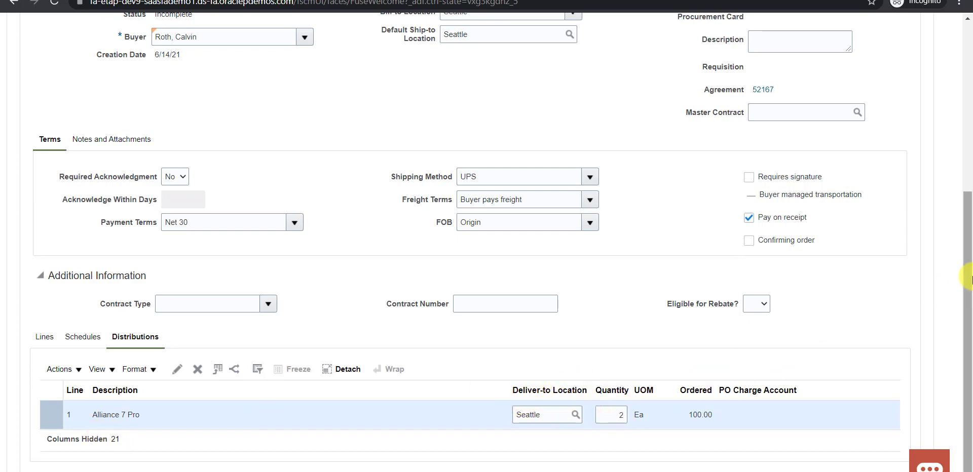
- Validate the purchase order and dismiss the validation message
left_click_drag(968, 276, 953, 87)
left_click(772, 94)
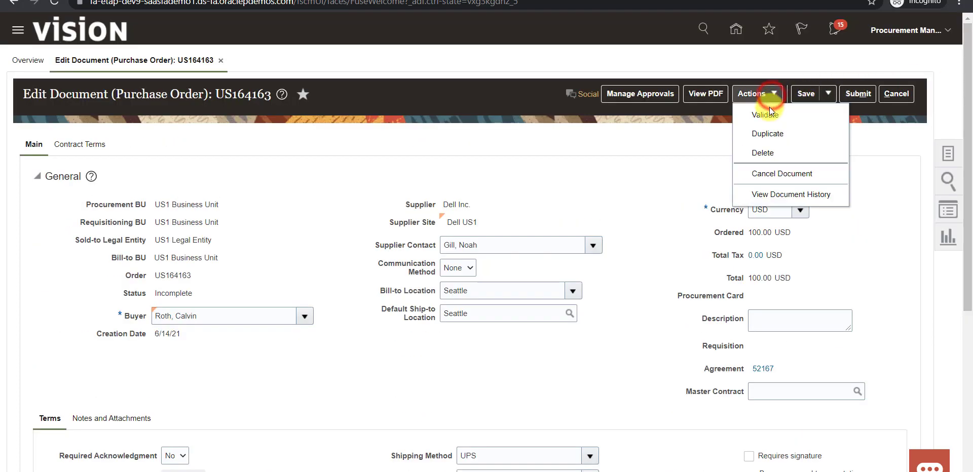
left_click(770, 116)
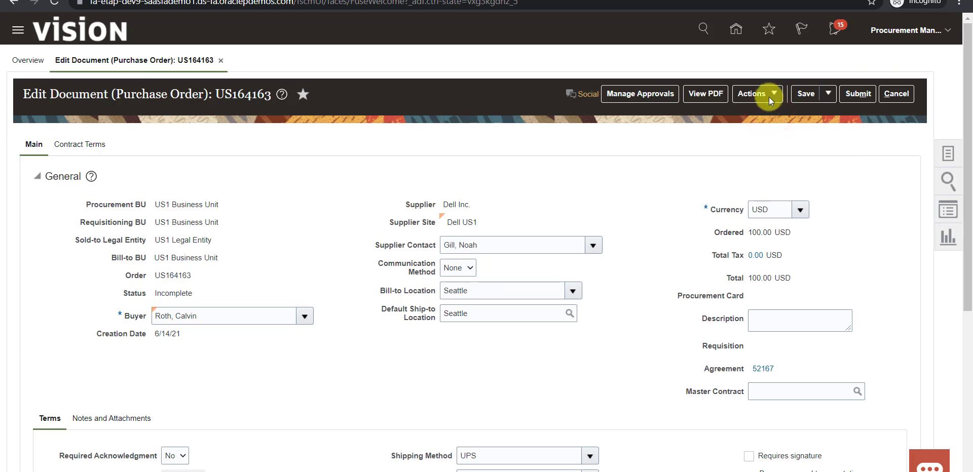
left_click(772, 94)
left_click(768, 117)
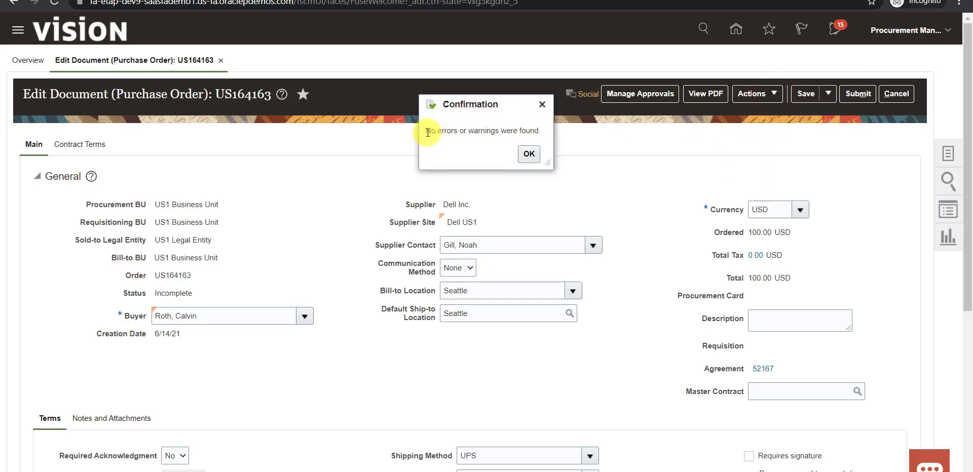
left_click(528, 156)
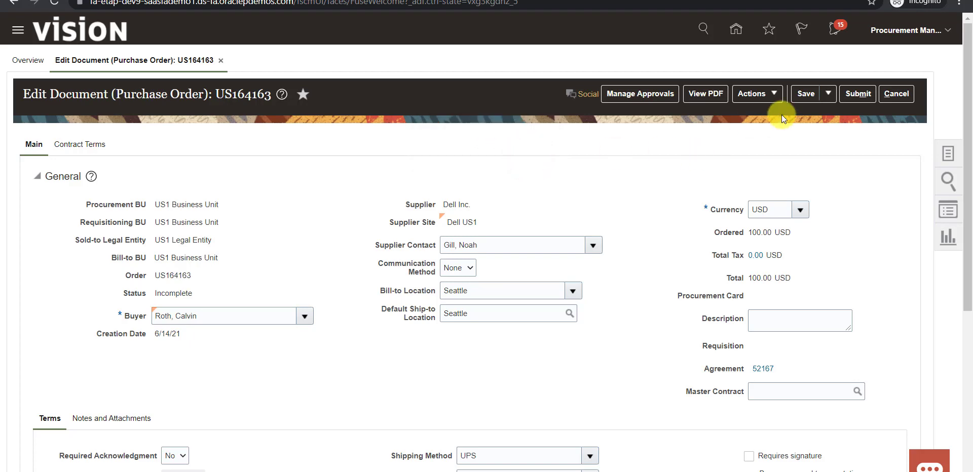
- Save the Dell Inc. purchase order and submit it for approval
left_click(800, 98)
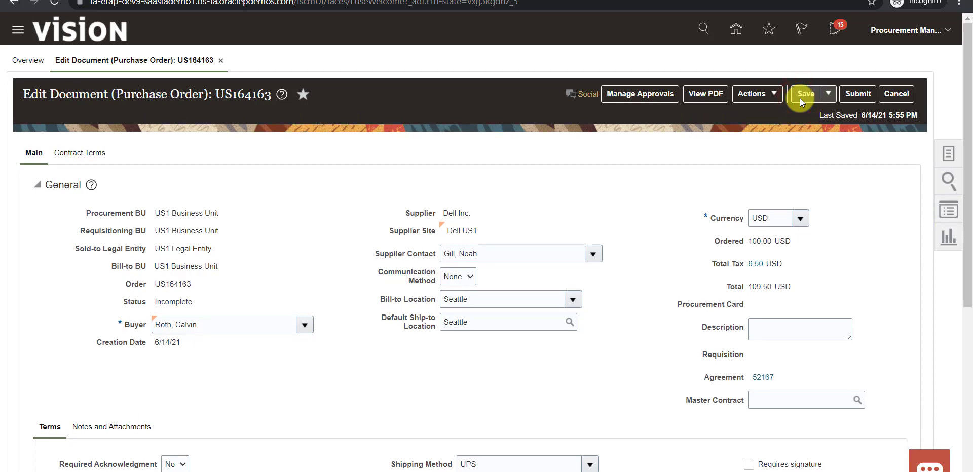
left_click(857, 97)
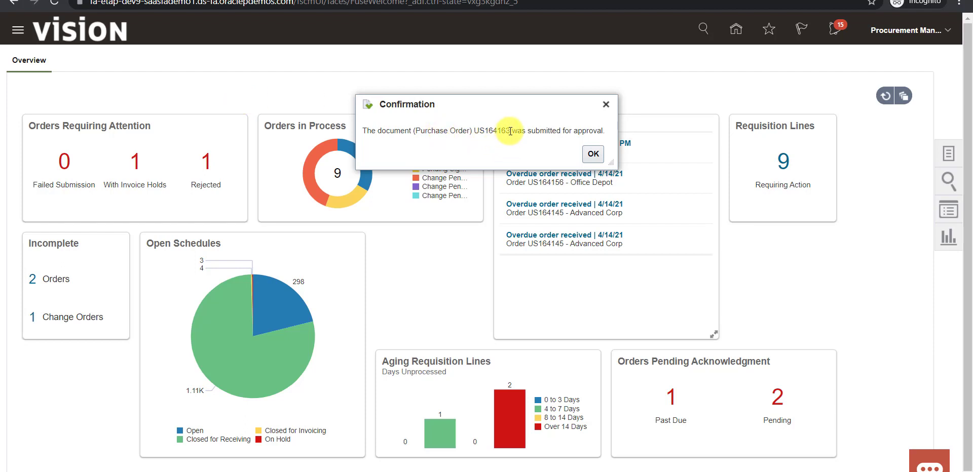
- Copy the submitted order's number from the confirmation message and close the message
left_click_drag(510, 131, 362, 131)
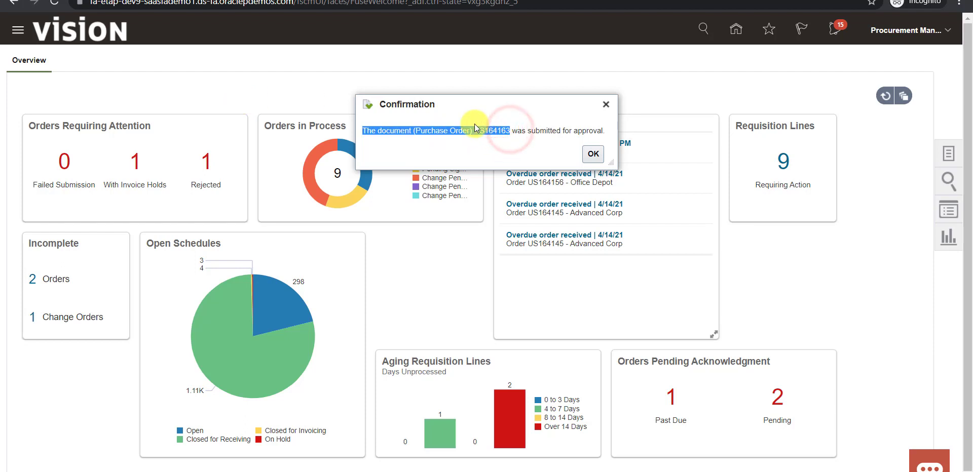
left_click_drag(477, 128, 477, 131)
key("ctrl+c")
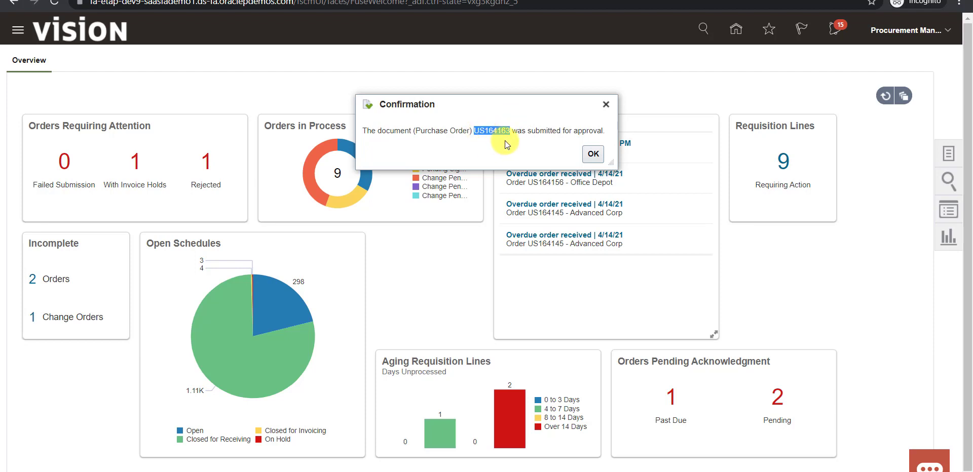
left_click(595, 155)
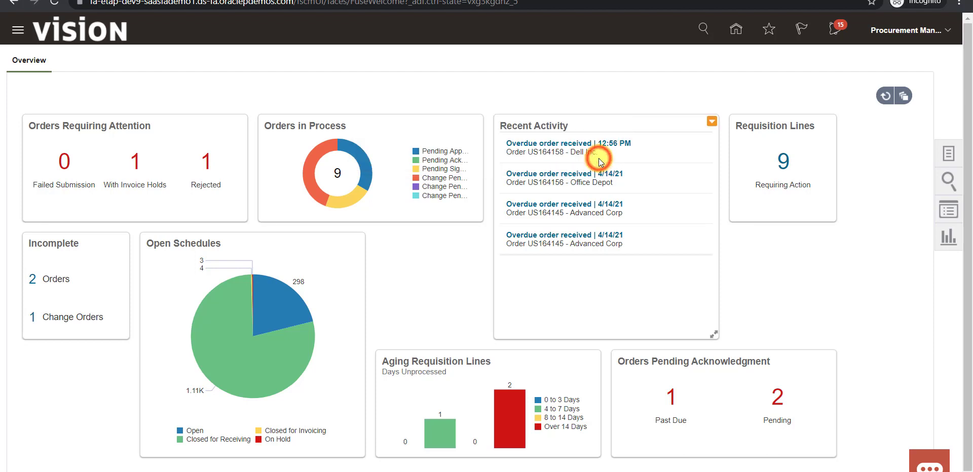
- Switch to the Notepad++ notes and append a slash and the copied order number to the PO_Number line
key("alt+Tab")
key("alt+Tab")
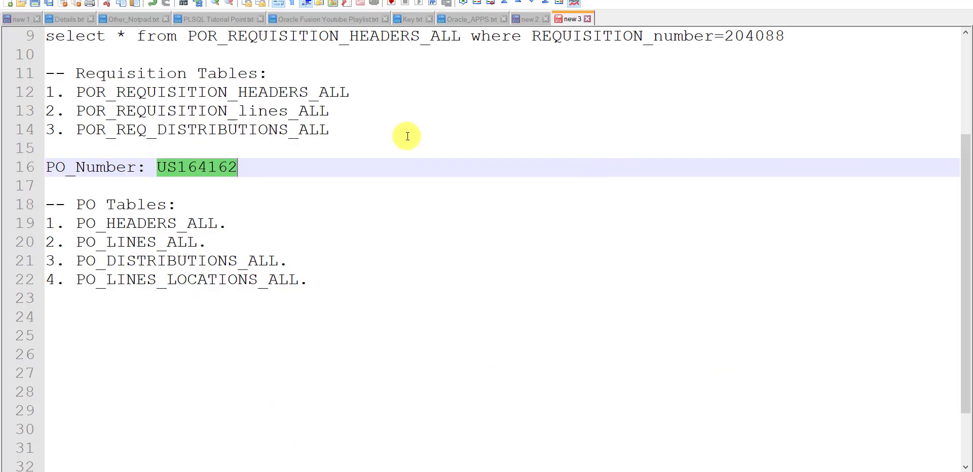
left_click(271, 166)
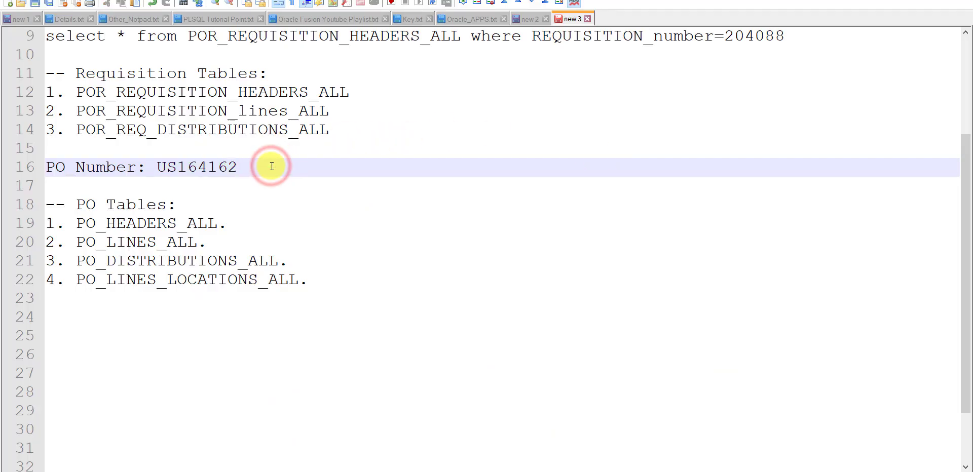
type("/")
key("ctrl+v")
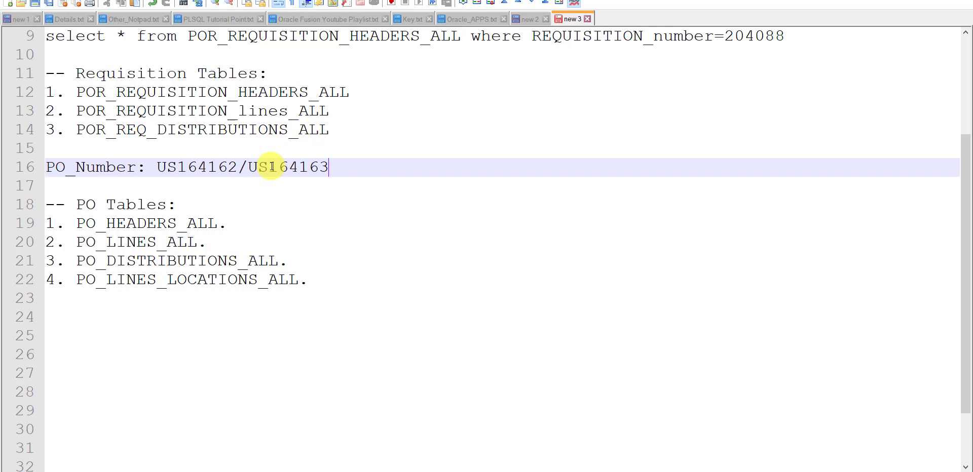
double_click(281, 169)
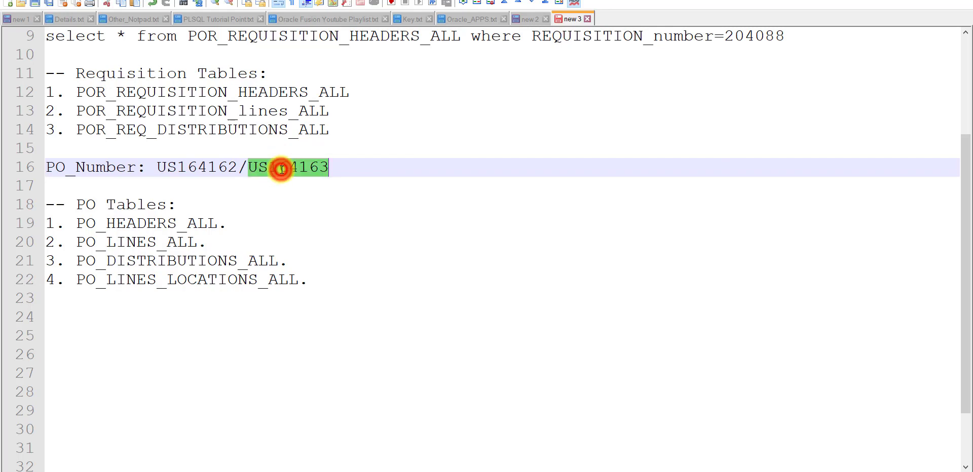
left_click(335, 167)
- Switch back to the Oracle Fusion Purchase Orders page
key("alt+Tab")
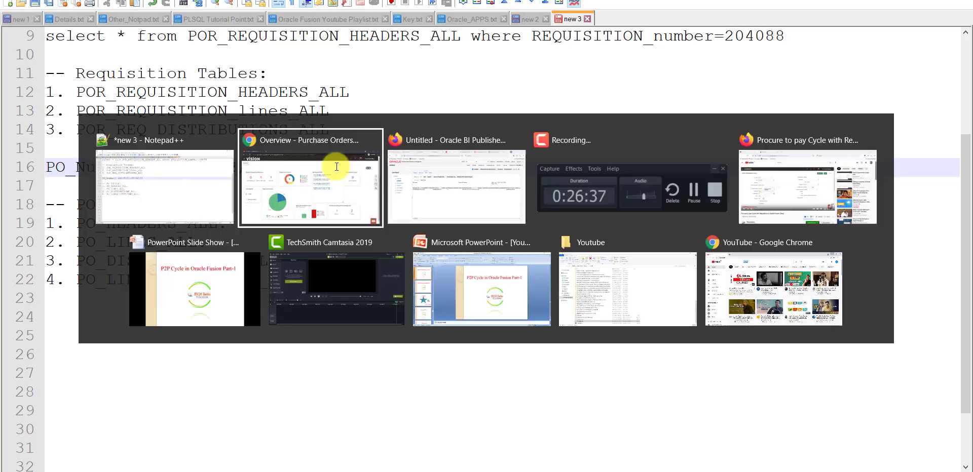